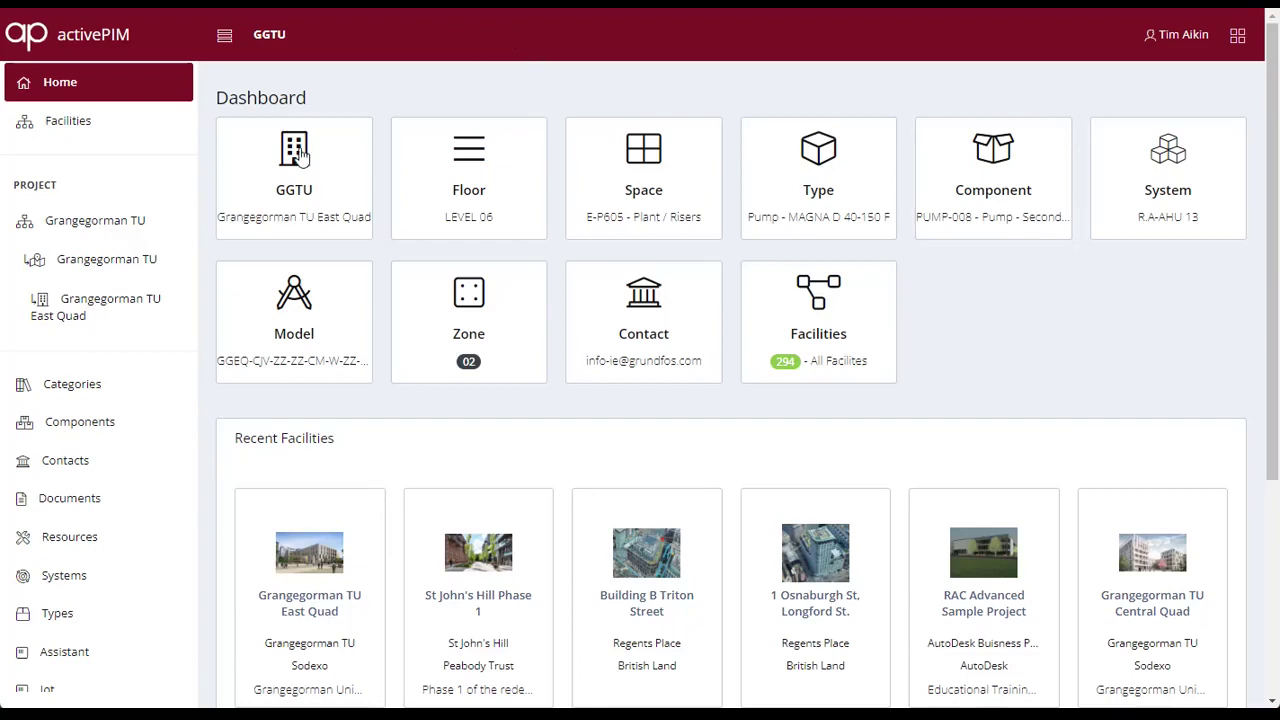
- Open the Grangegorman TU East Quad facility and review its details, map location and measurement units
click(298, 153)
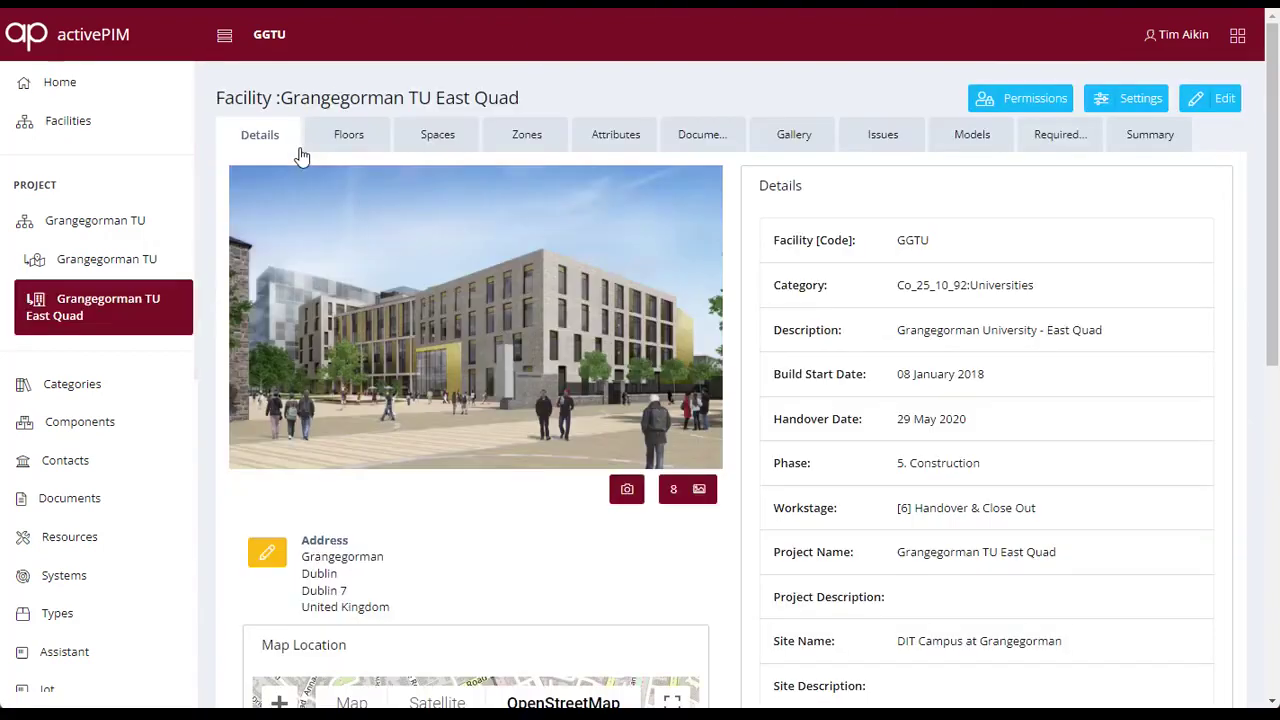
scroll(1043, 292, down, 4)
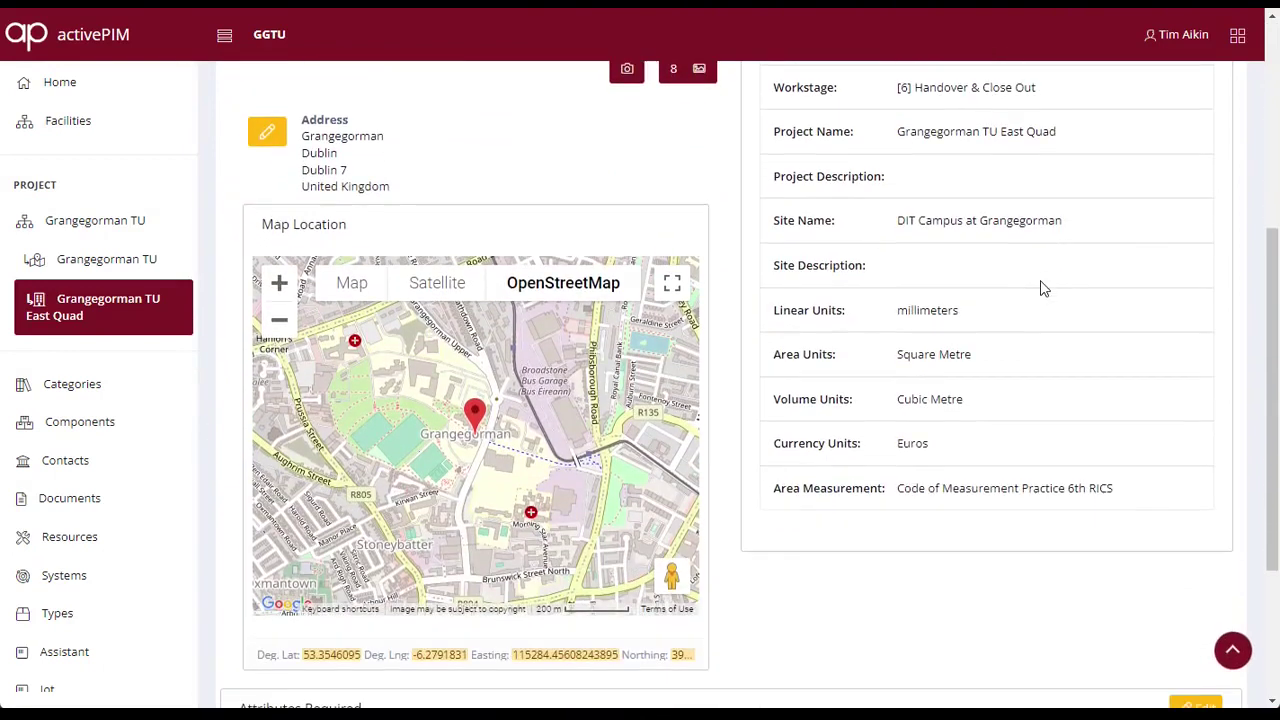
scroll(1040, 288, up, 4)
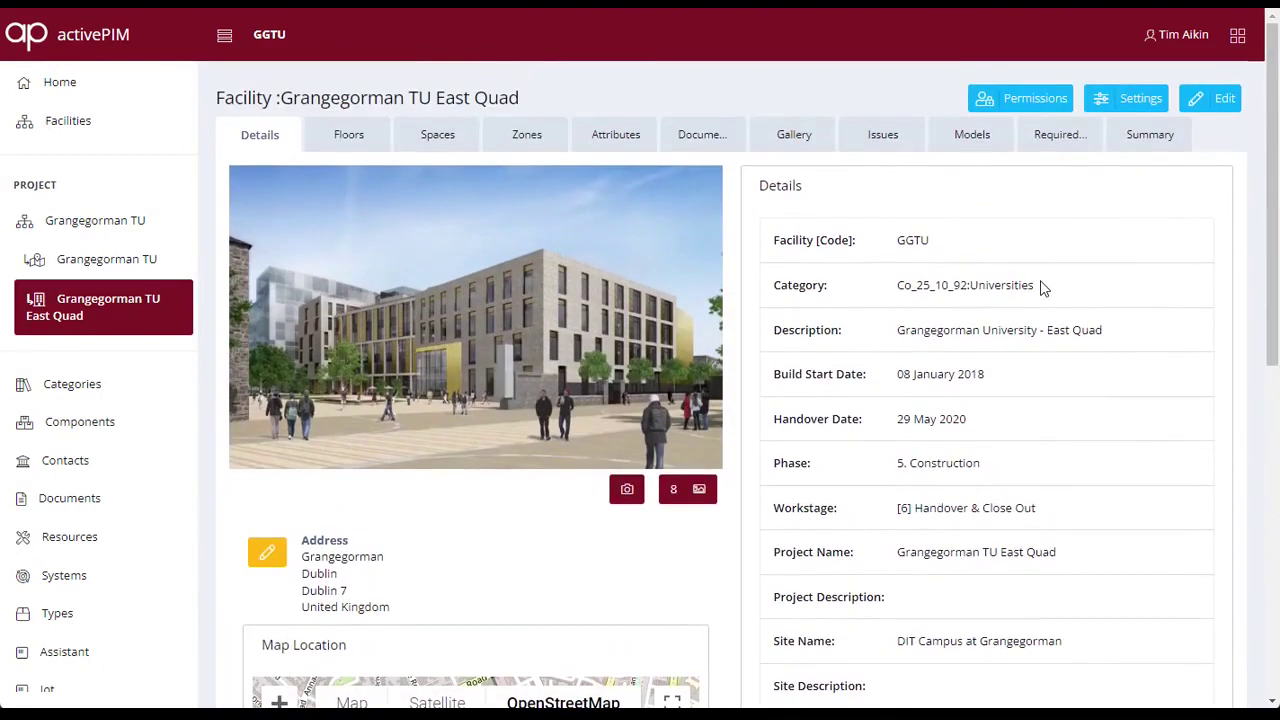
- Open the LEVEL 00 plan from the facility's floors and view the Music & Multi-use Performance Hall's details
click(350, 140)
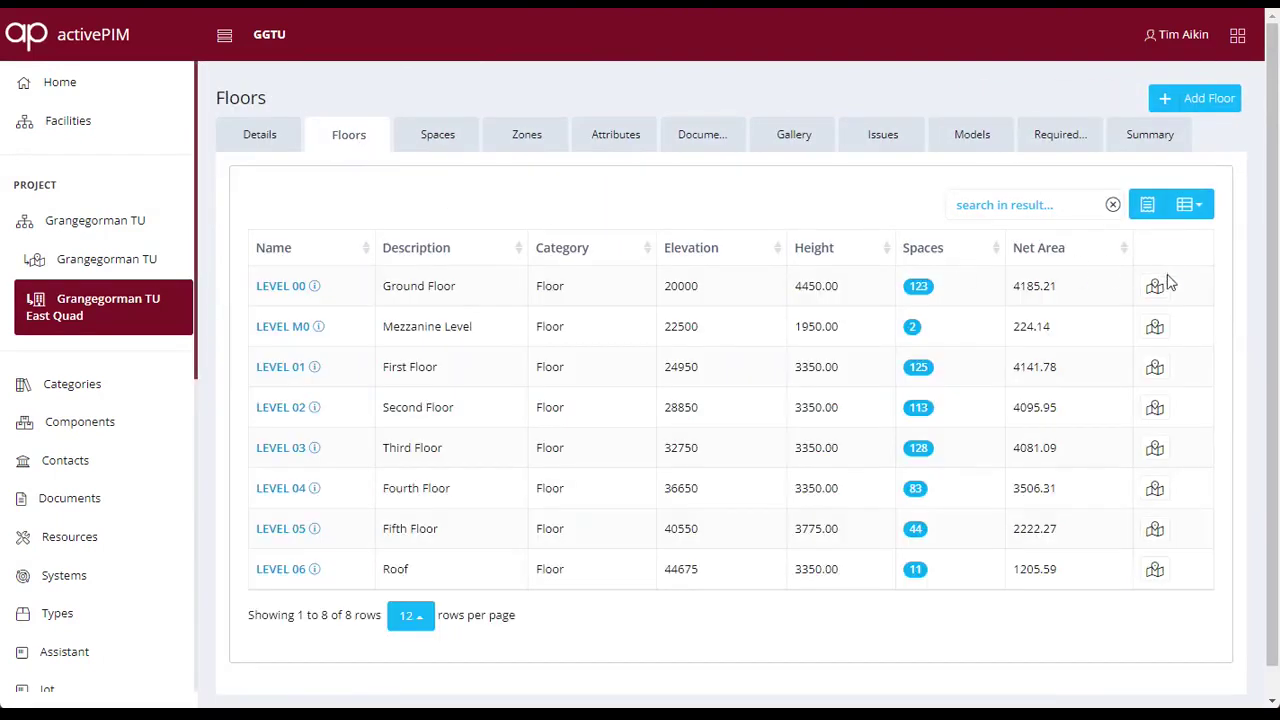
click(1155, 286)
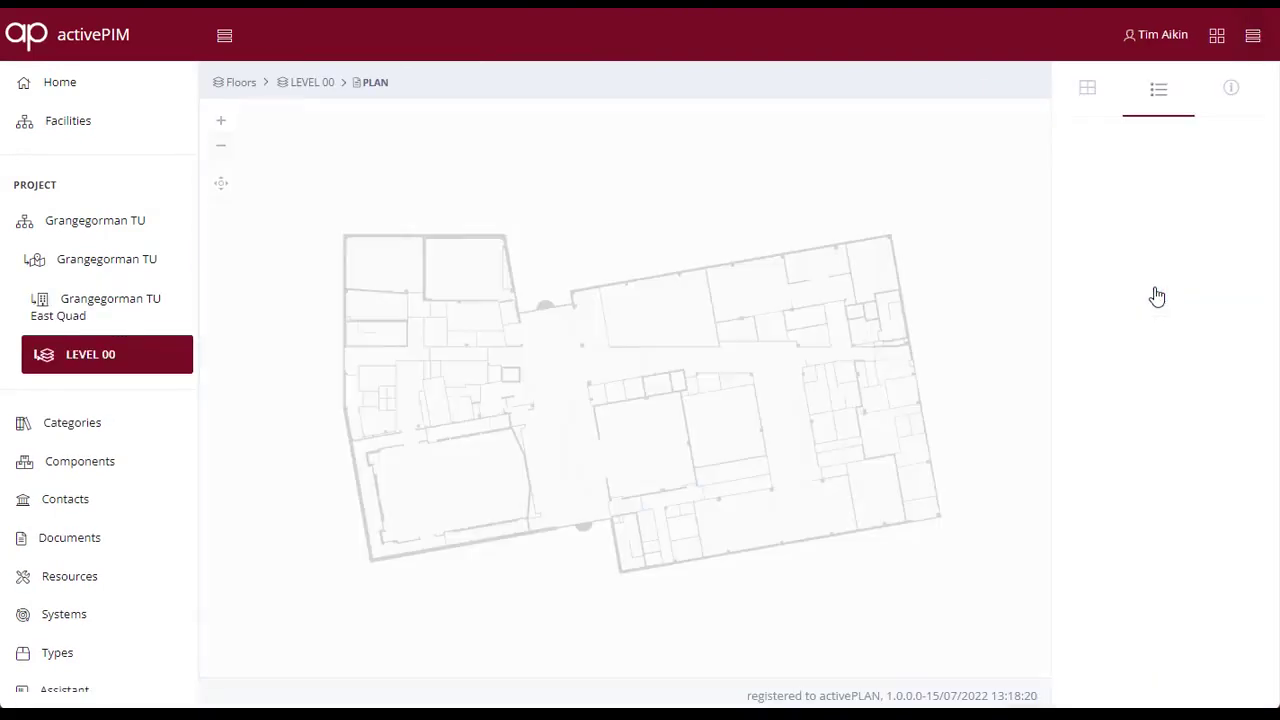
click(573, 383)
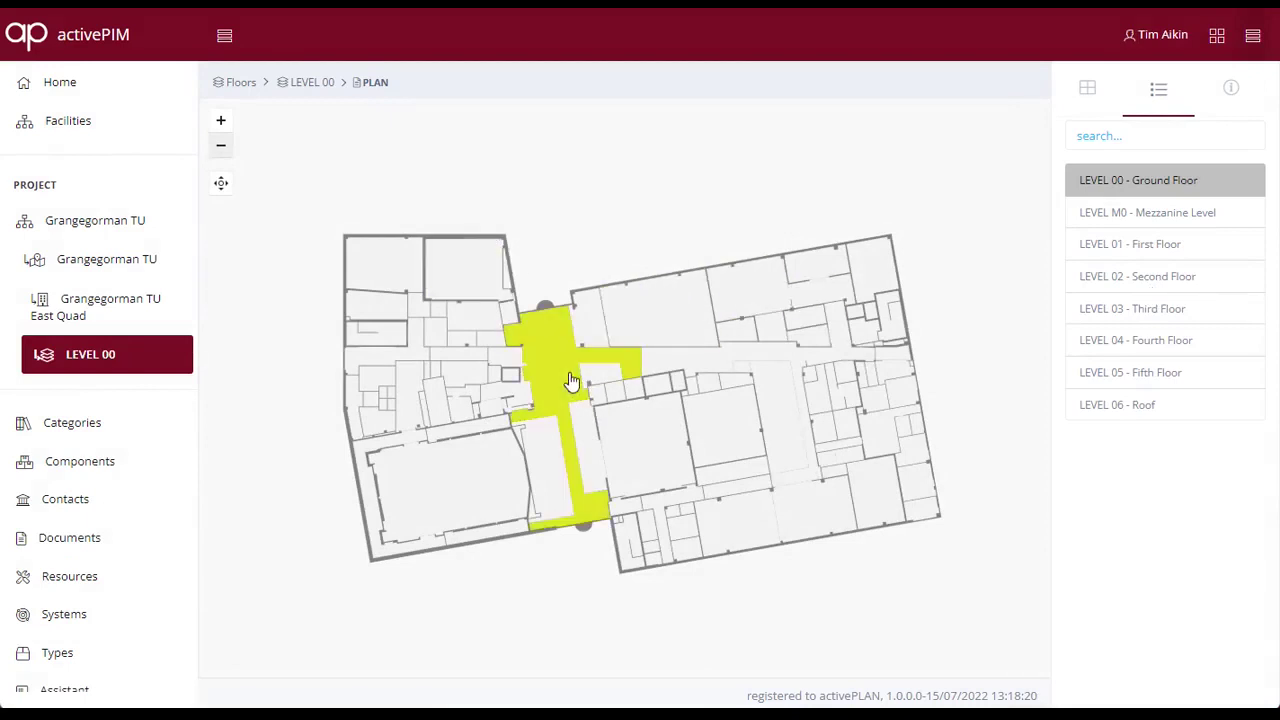
click(467, 485)
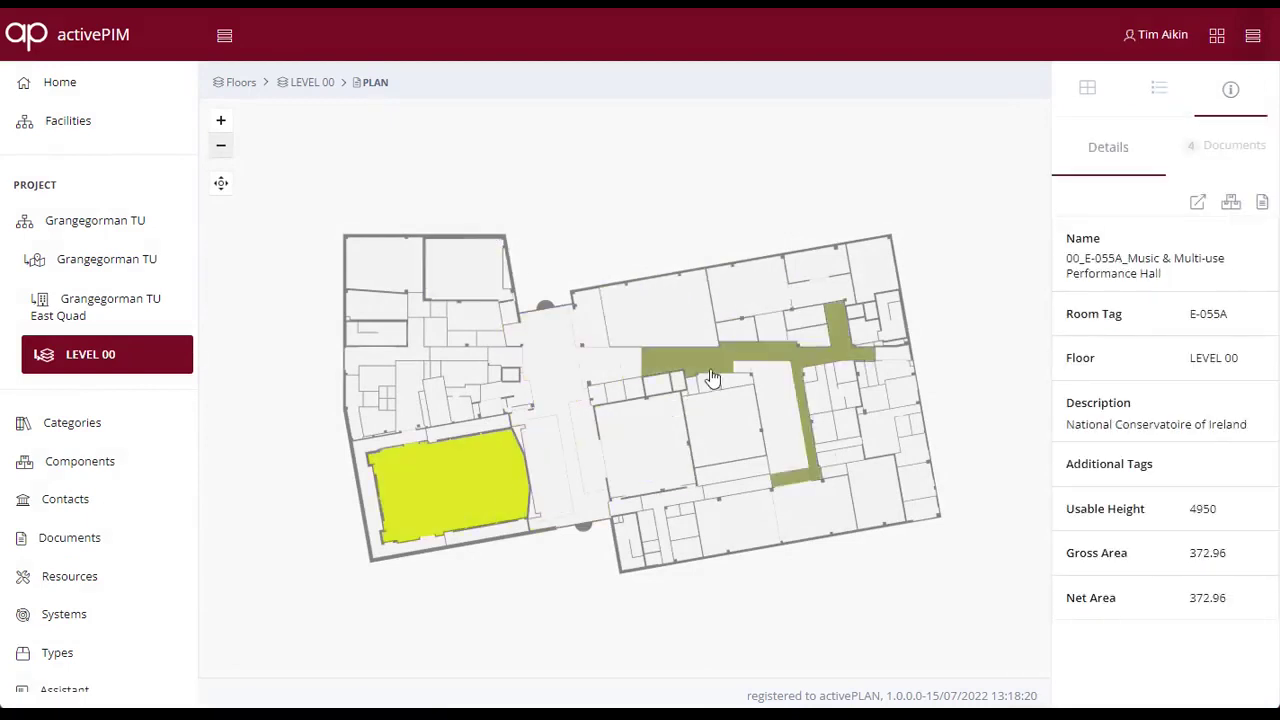
- View the floor plans one after another, from LEVEL M0 Mezzanine up to LEVEL 06 Roof
click(1164, 93)
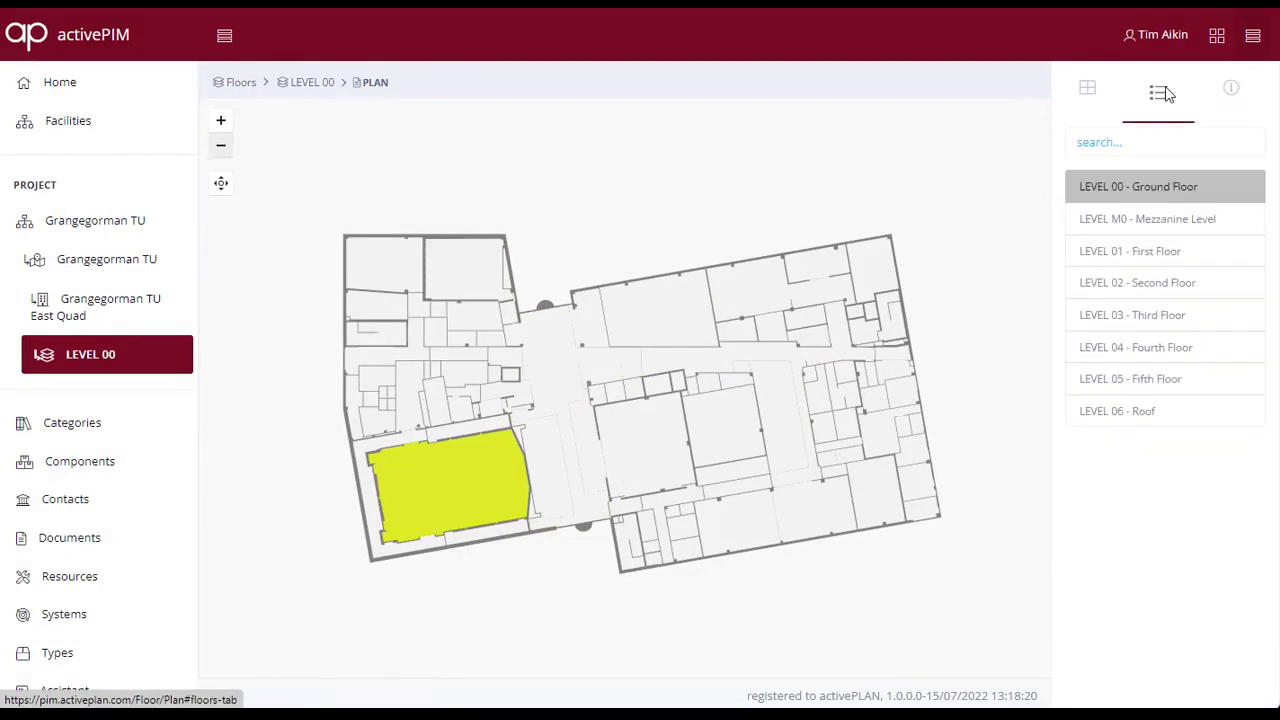
click(1155, 220)
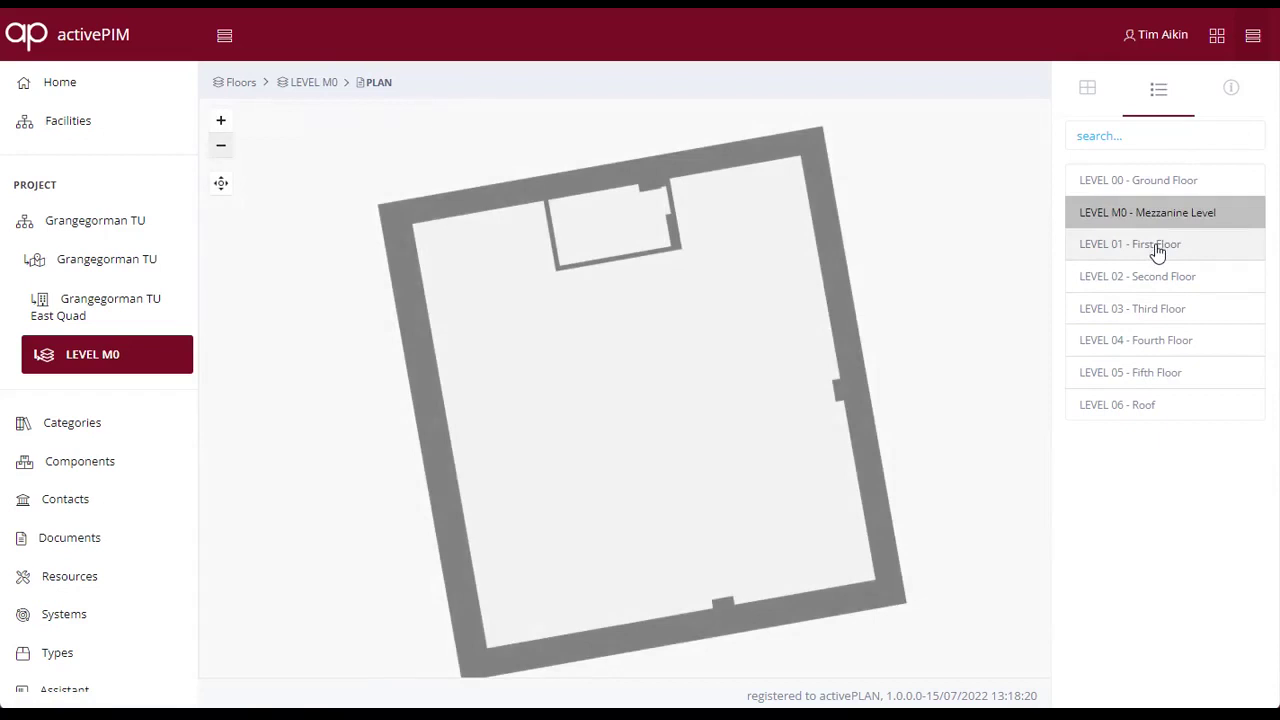
click(1157, 248)
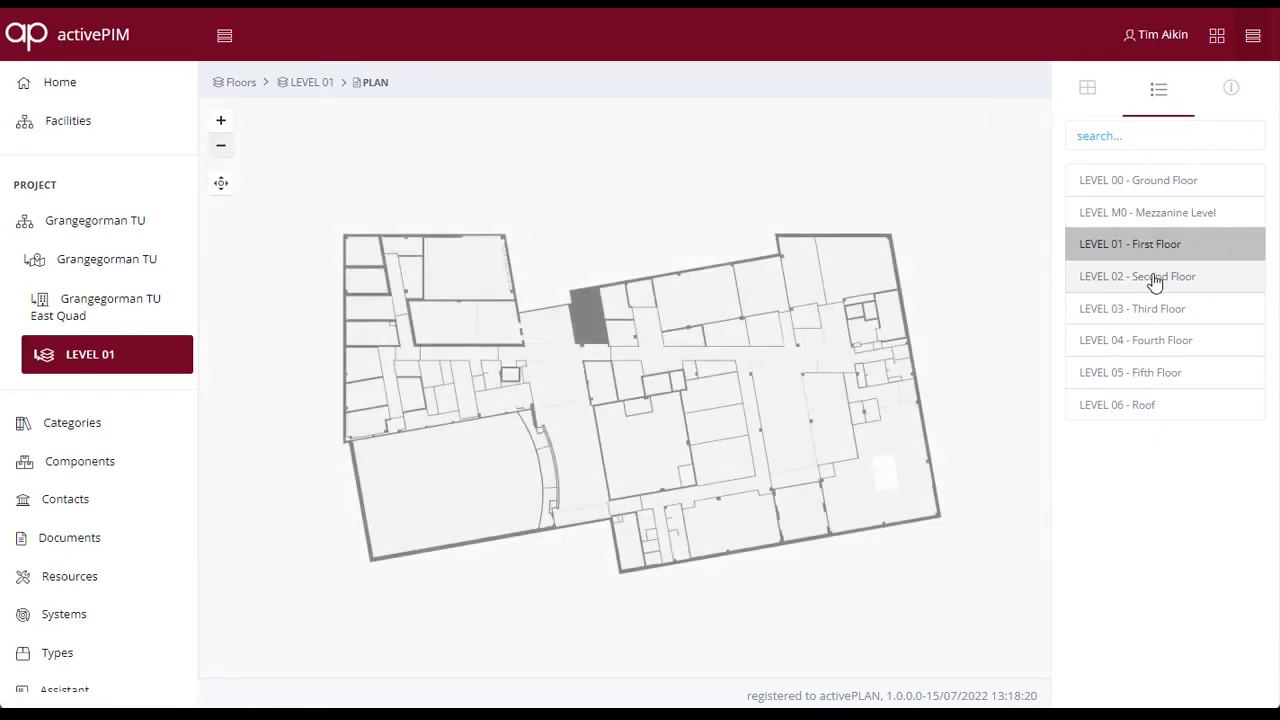
click(1156, 281)
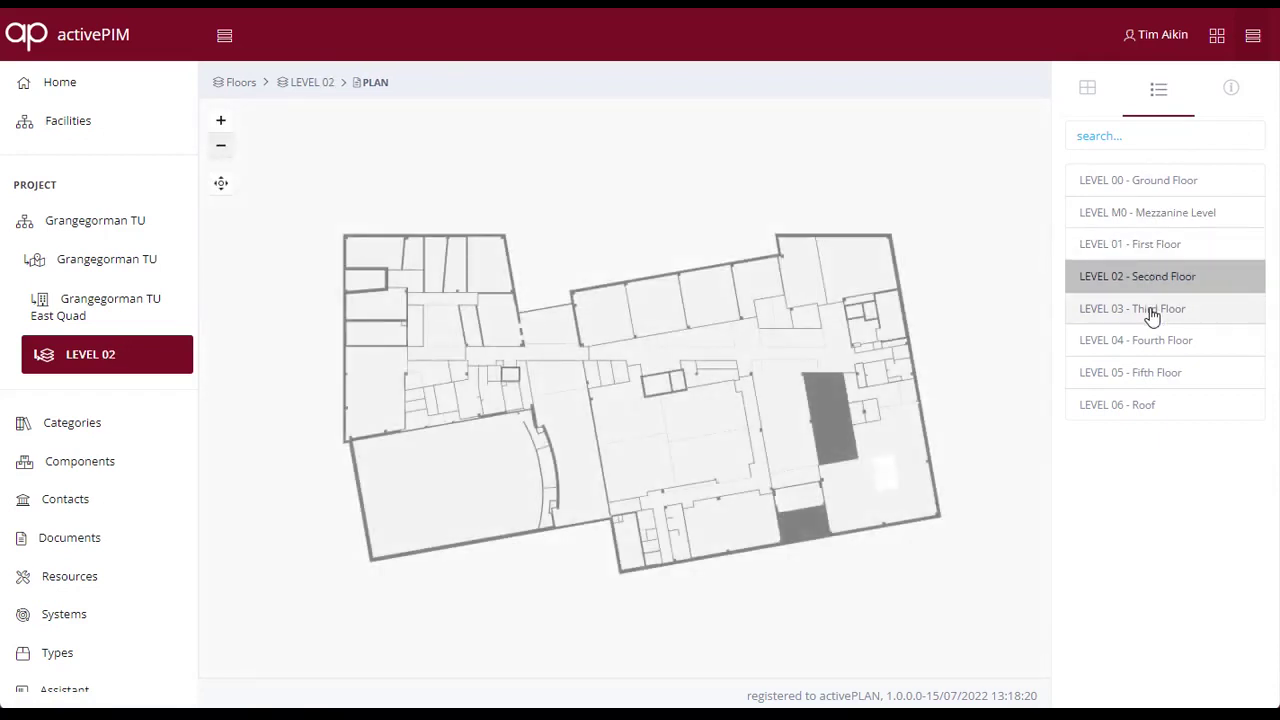
click(1152, 312)
click(1150, 345)
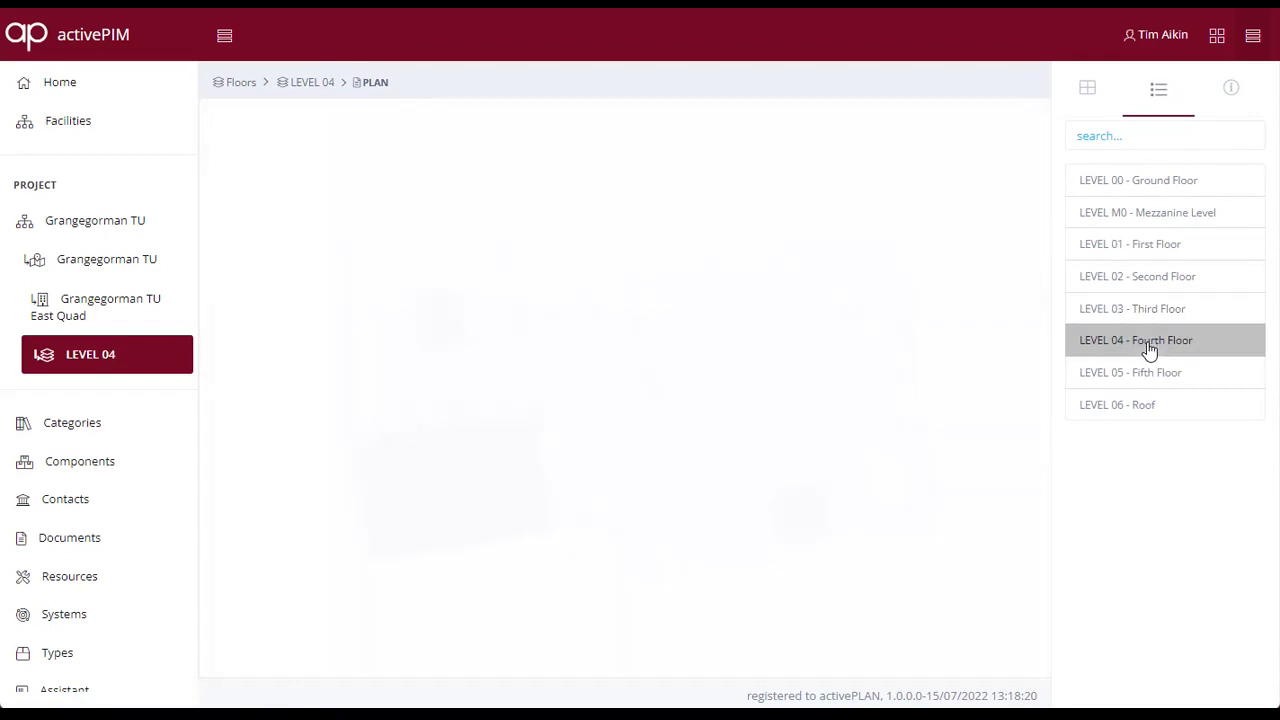
click(1140, 376)
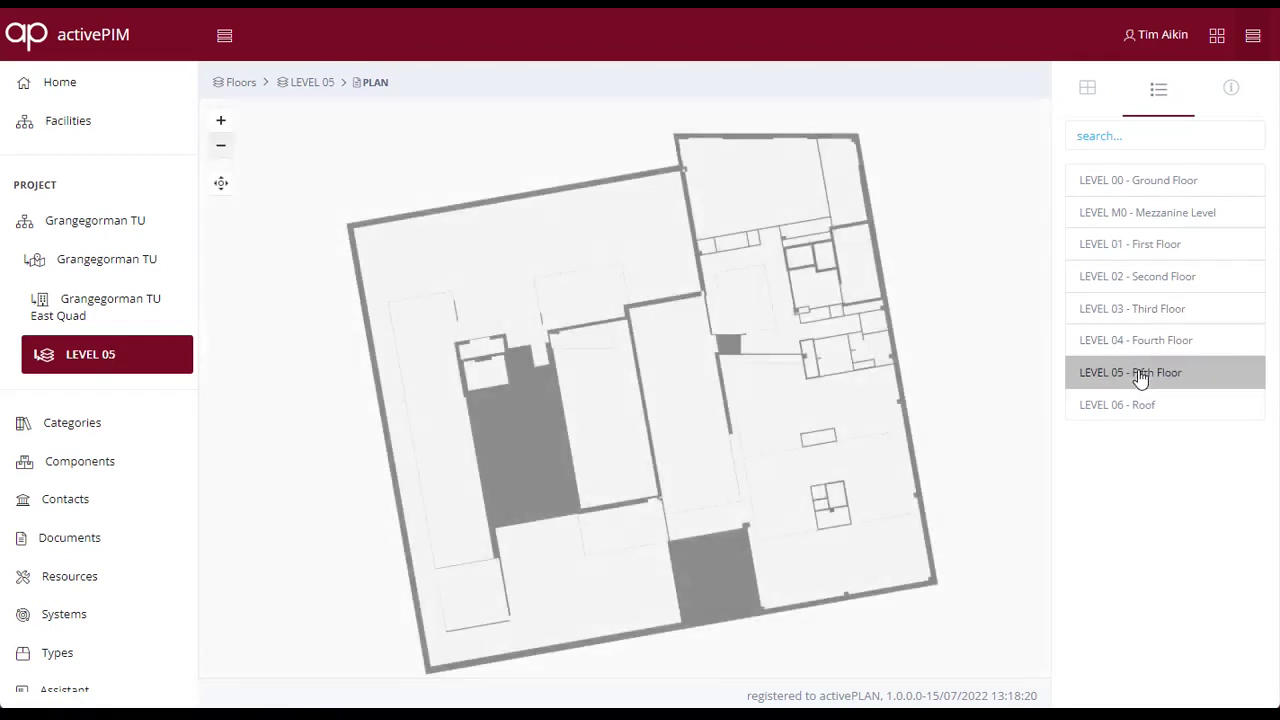
click(1142, 408)
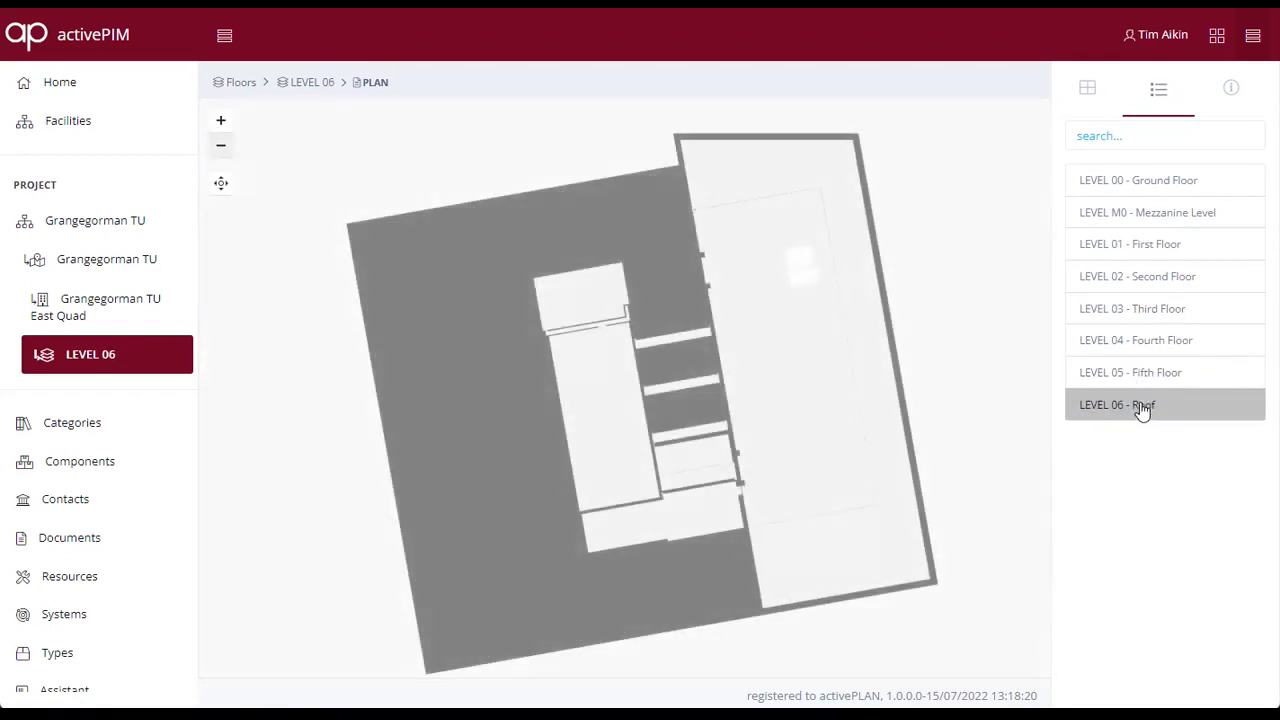
- View the details of the Roof Plant Room E-P601 on the LEVEL 06 plan and return to the floor list
click(789, 364)
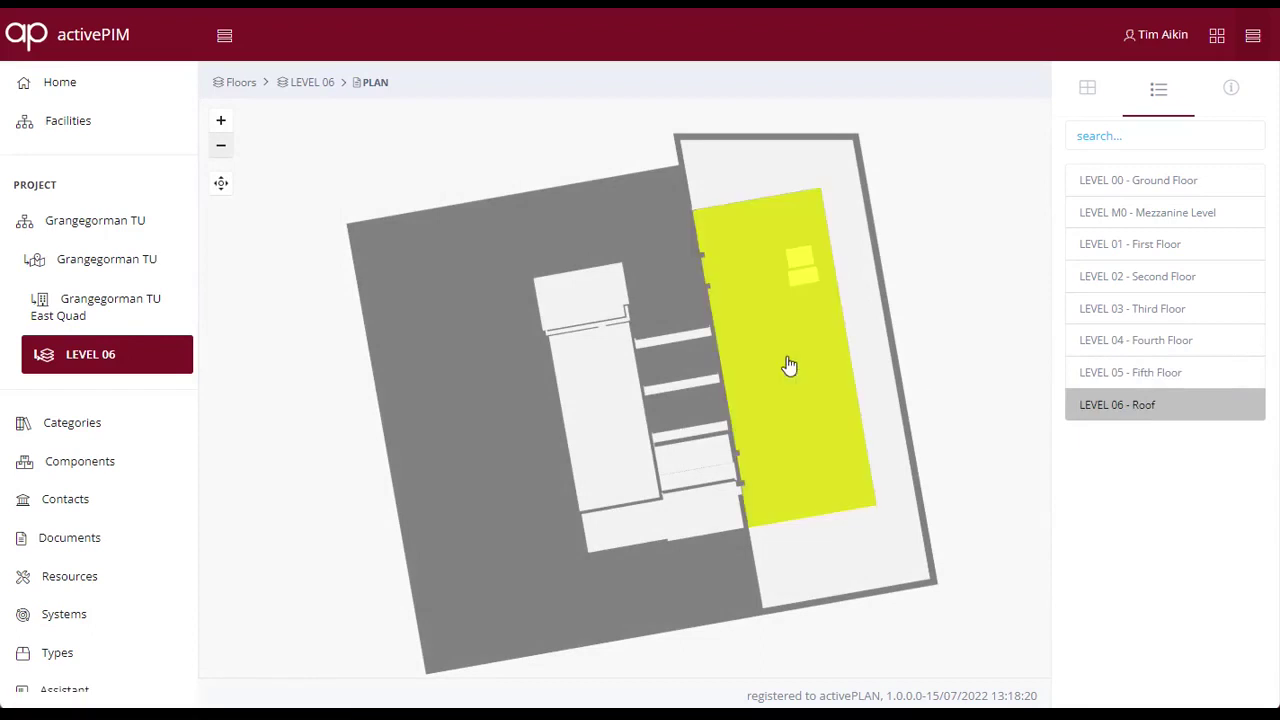
click(605, 401)
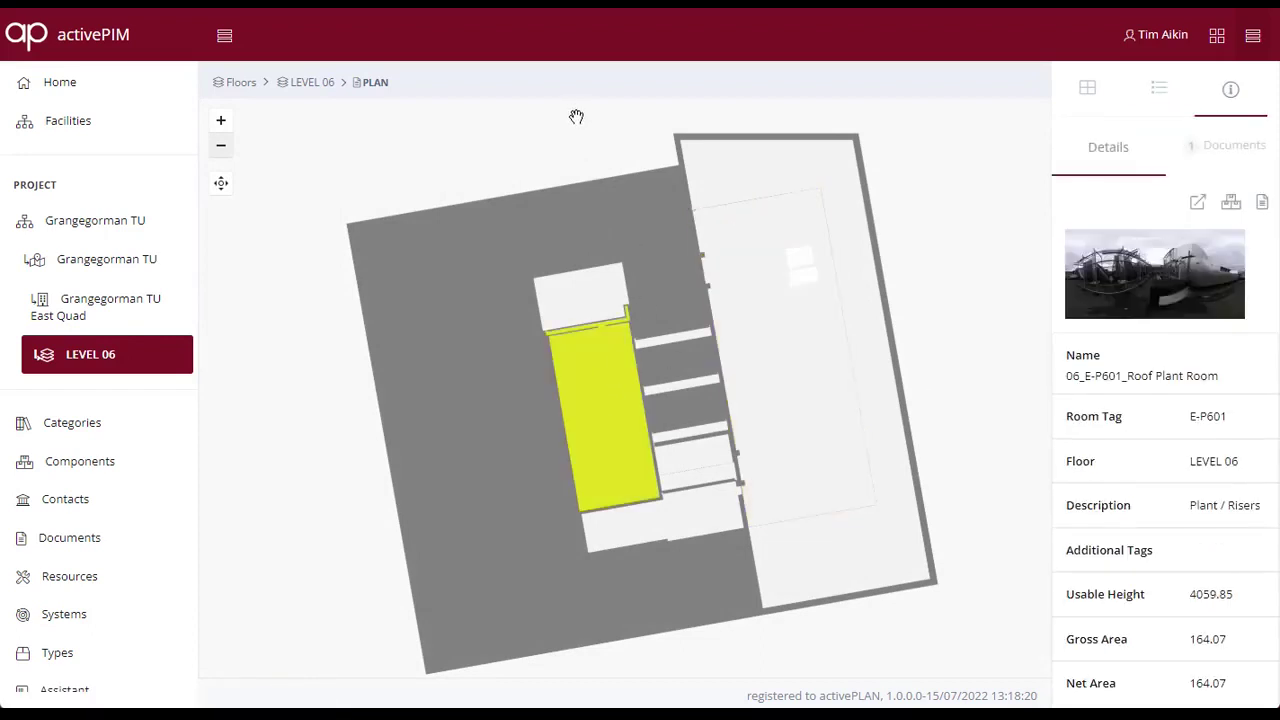
click(242, 84)
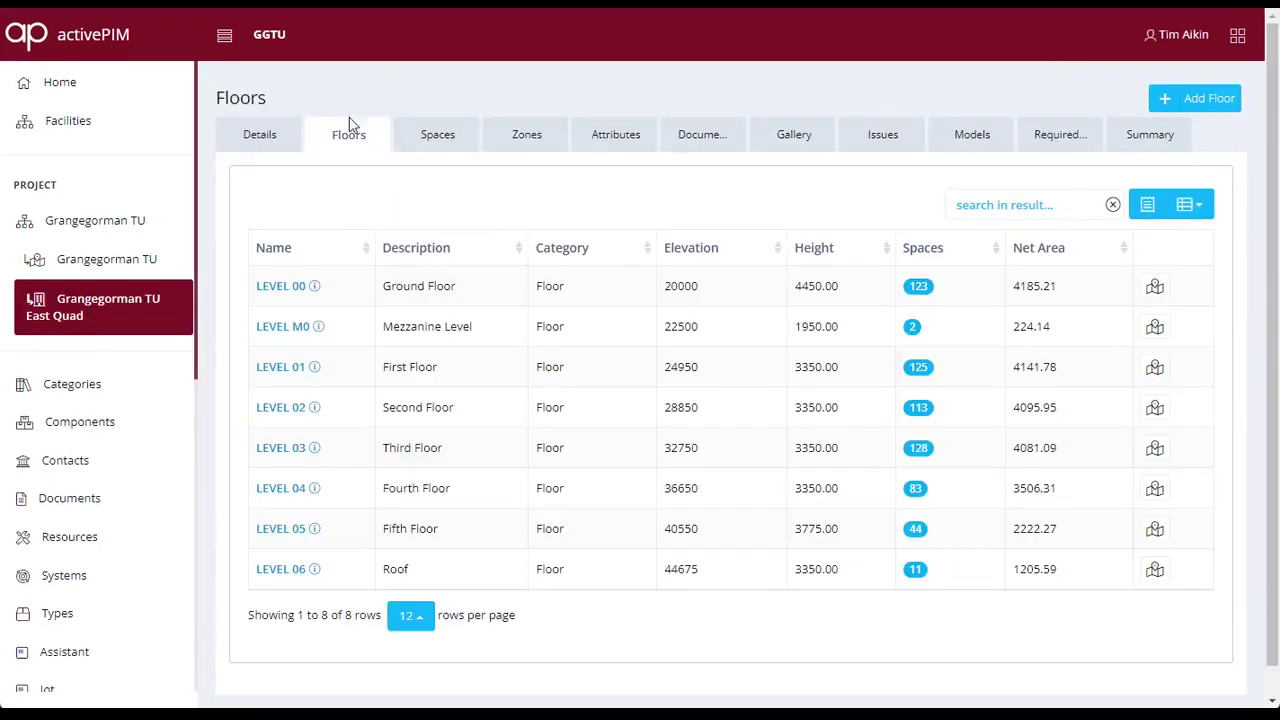
- Open the plan of zone 02, Circulation spaces, and view the zone on every floor from LEVEL 00 to LEVEL 06
click(528, 138)
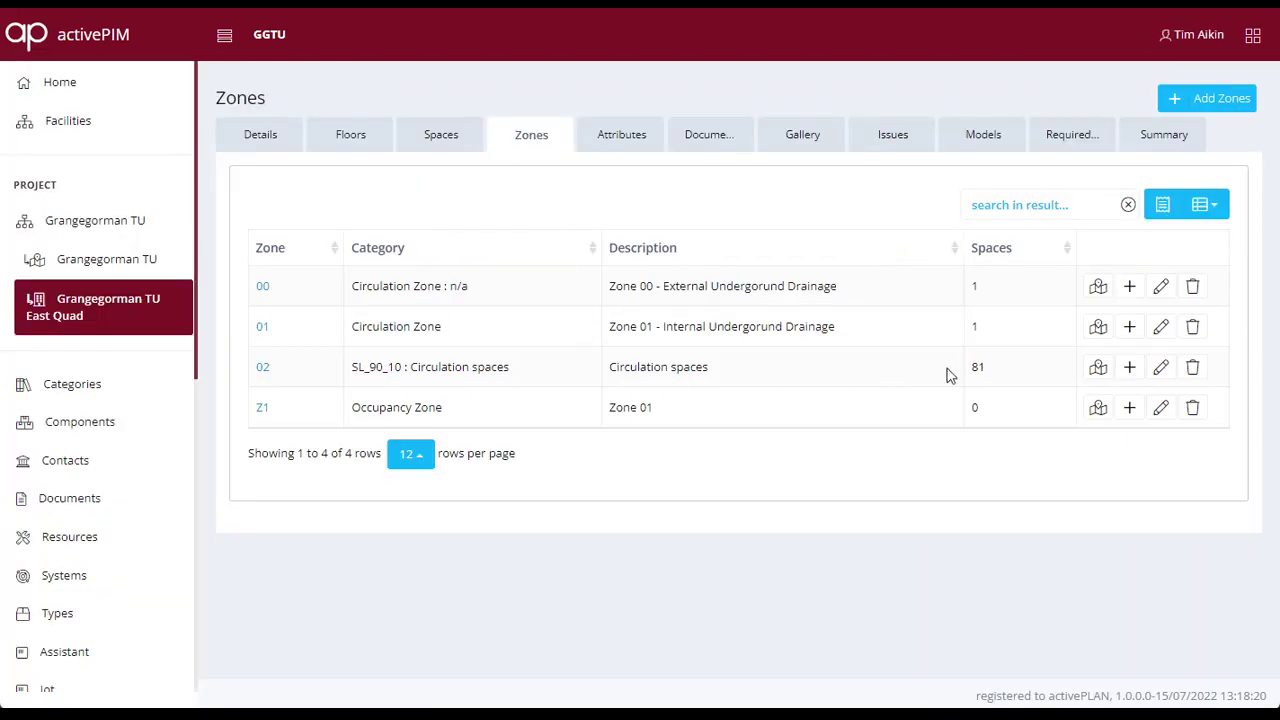
click(1099, 368)
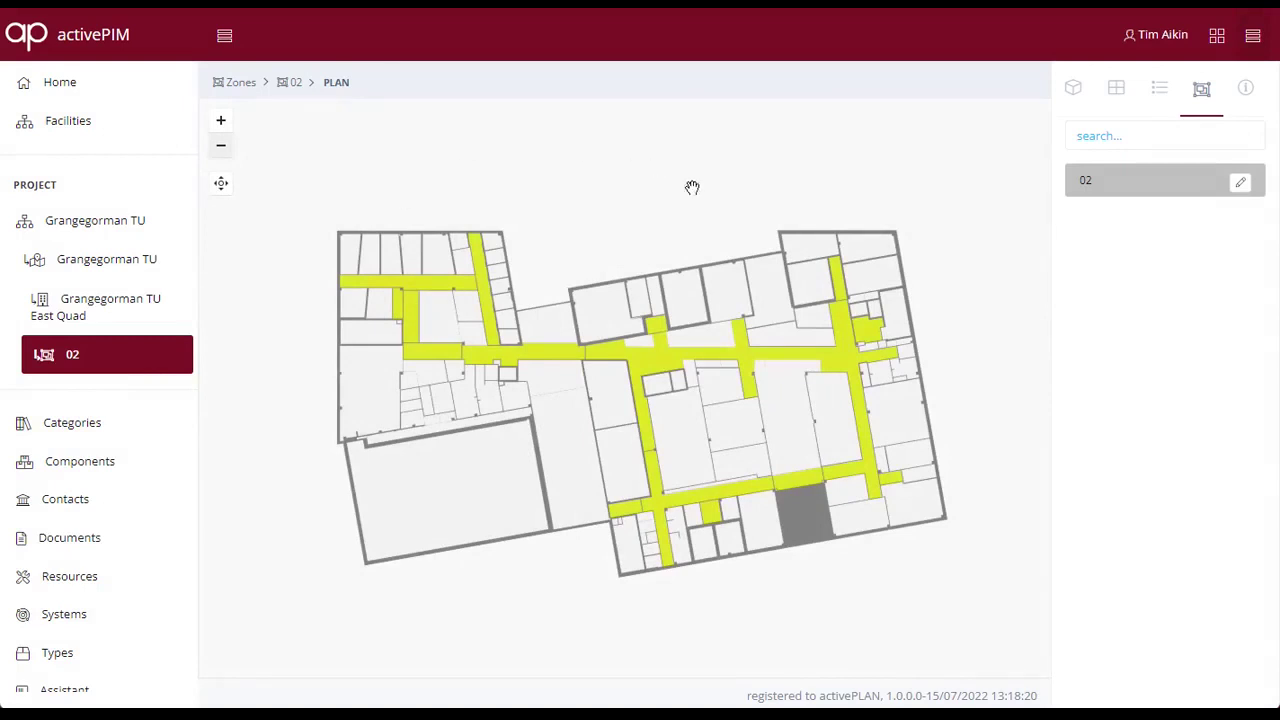
click(1158, 90)
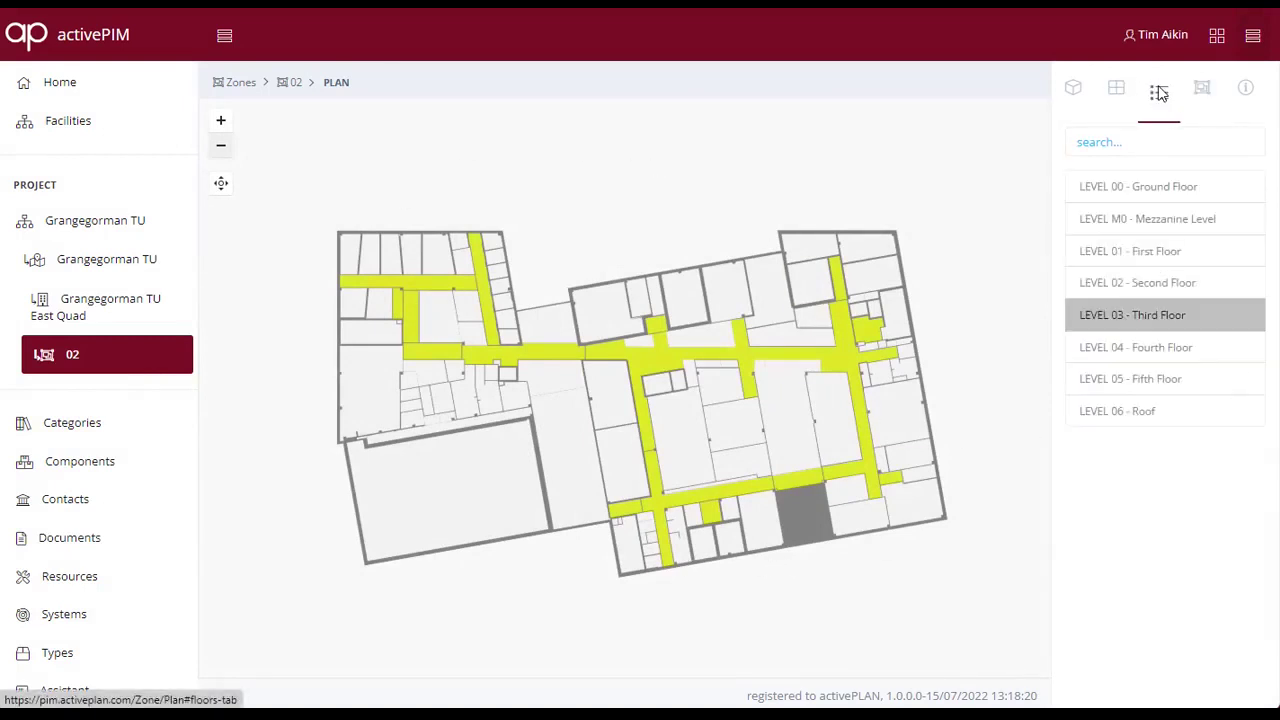
click(1152, 184)
click(1148, 216)
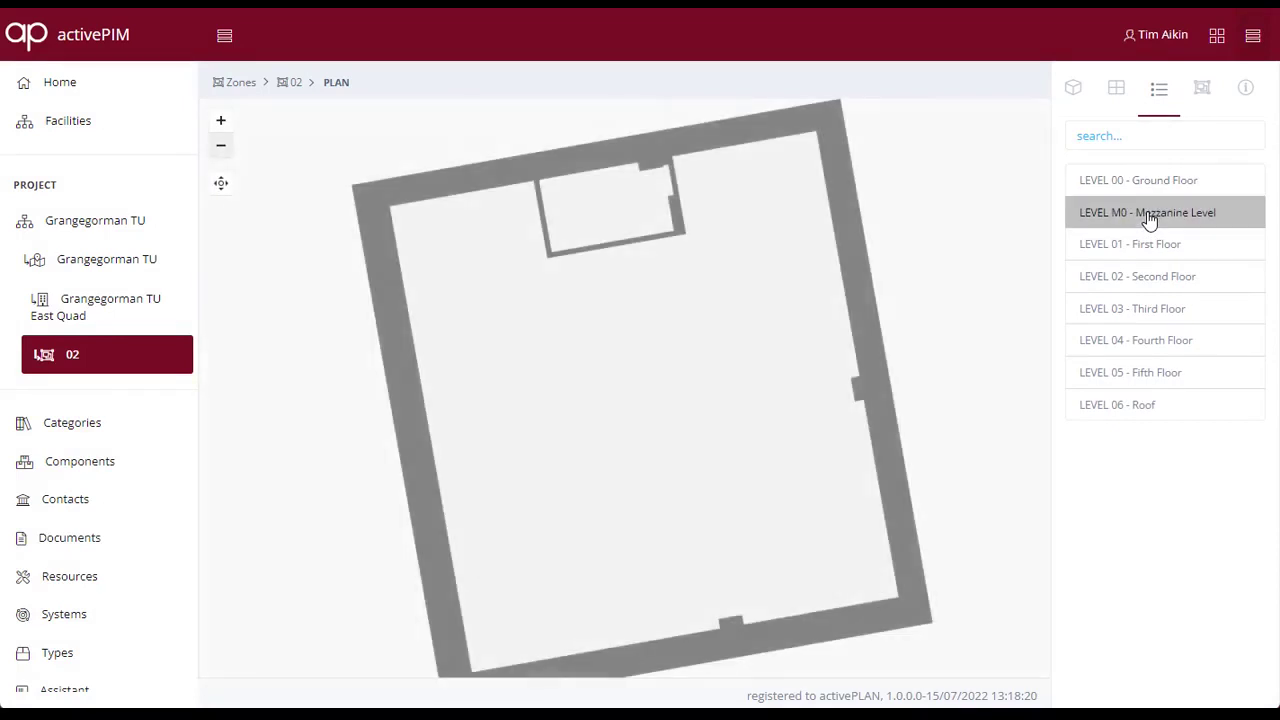
click(1148, 246)
click(1147, 280)
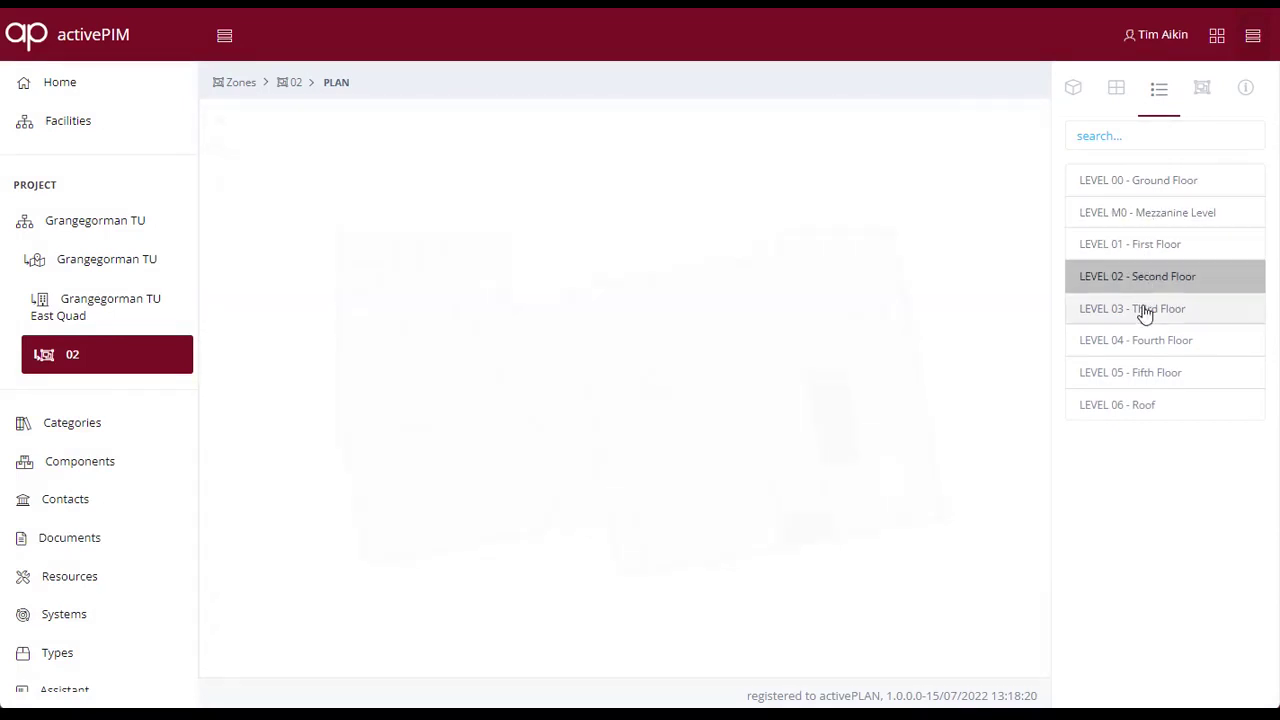
click(1145, 312)
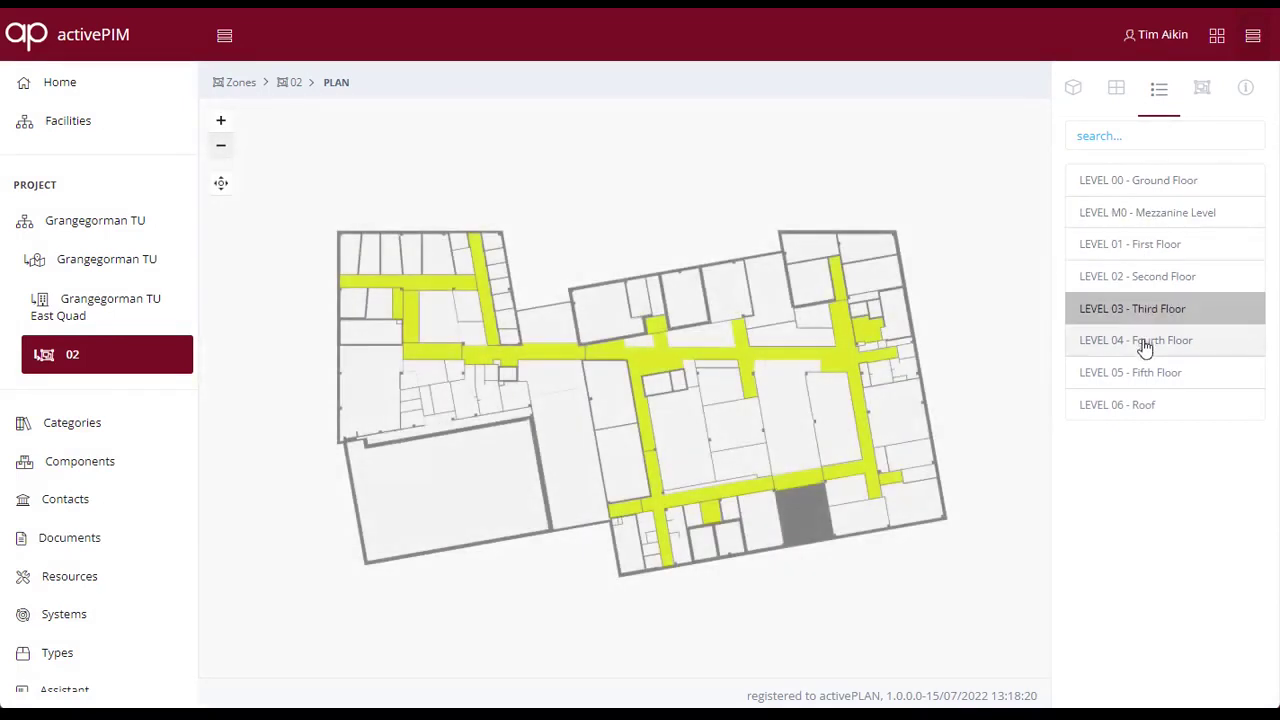
click(1145, 345)
click(1146, 375)
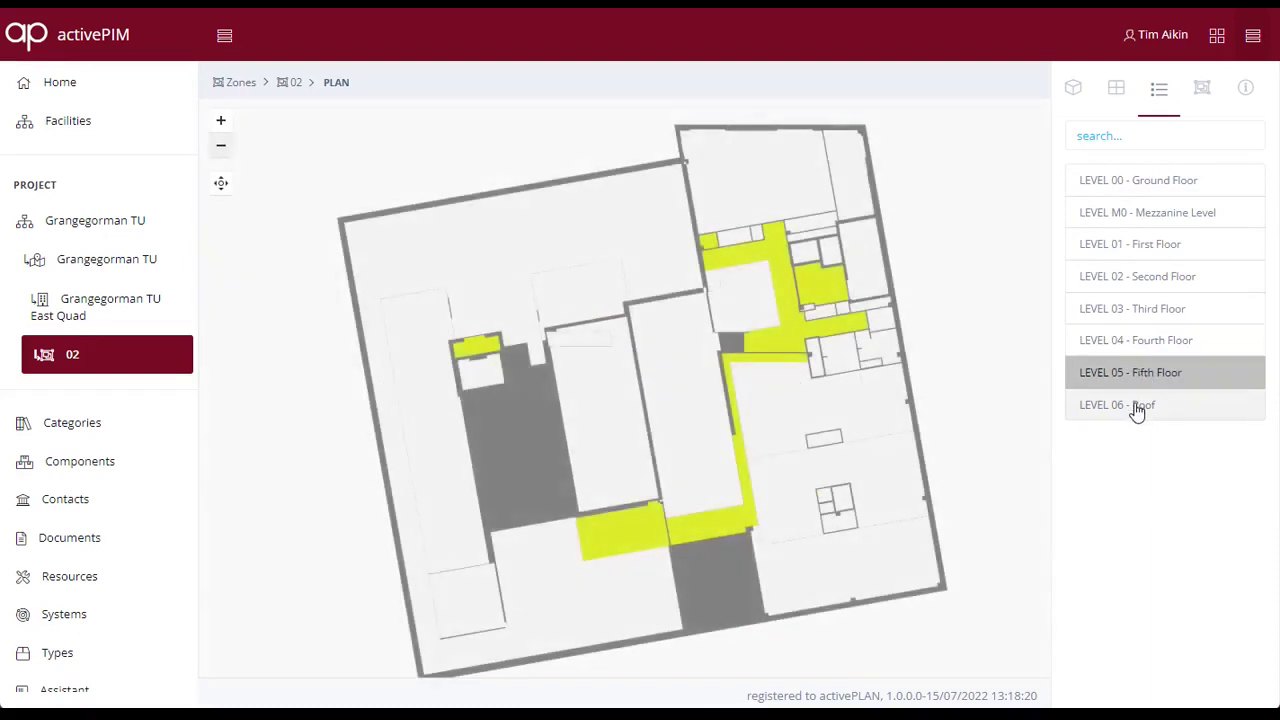
click(1137, 408)
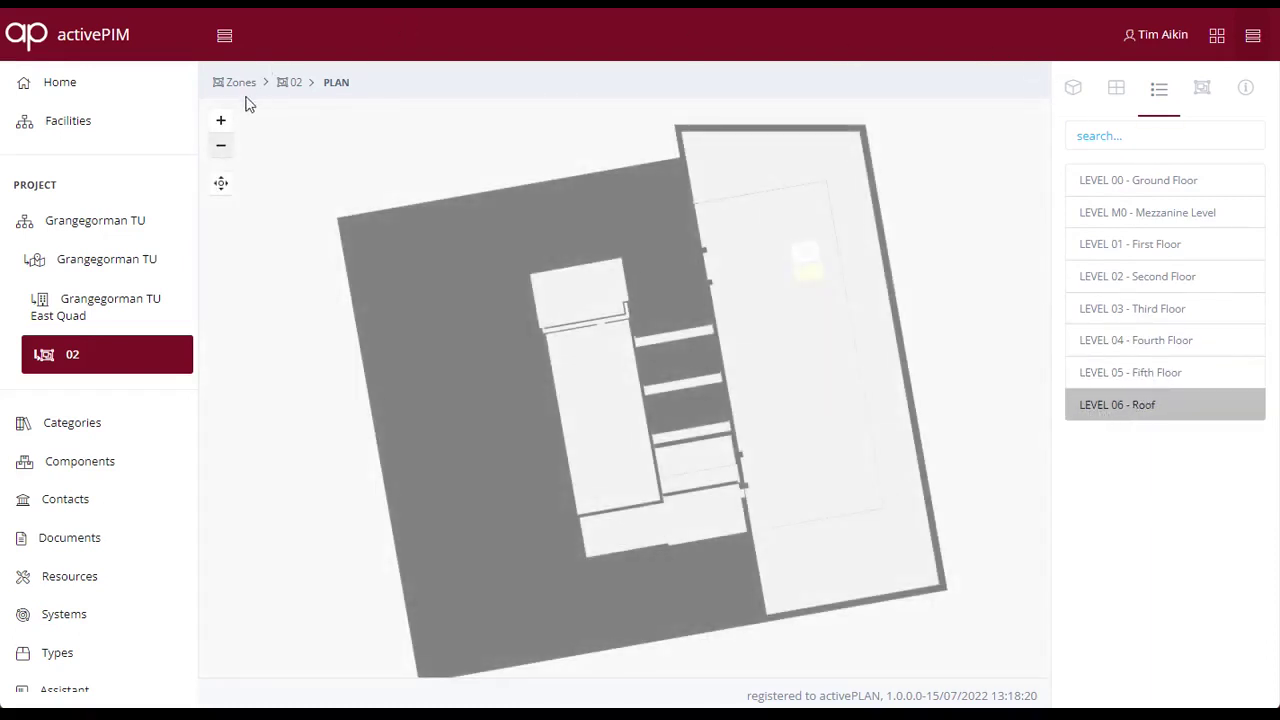
- Return to the facility's zones and open its list of models
click(240, 84)
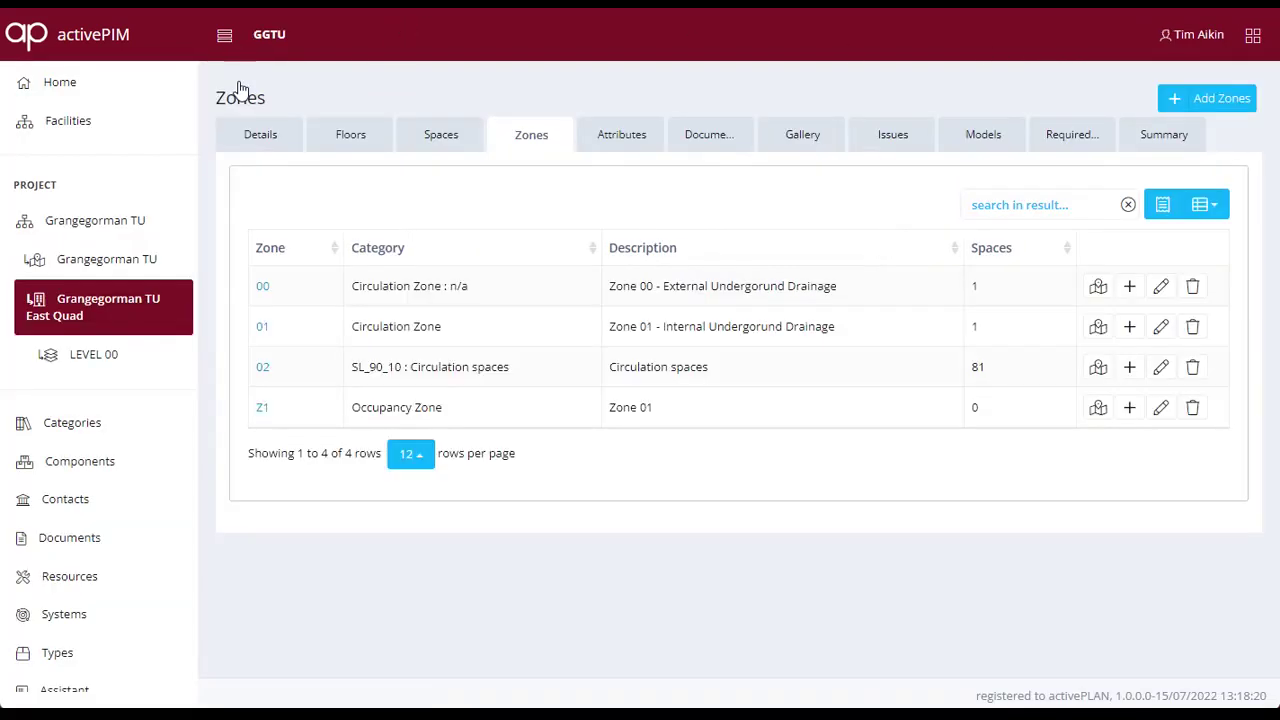
click(986, 145)
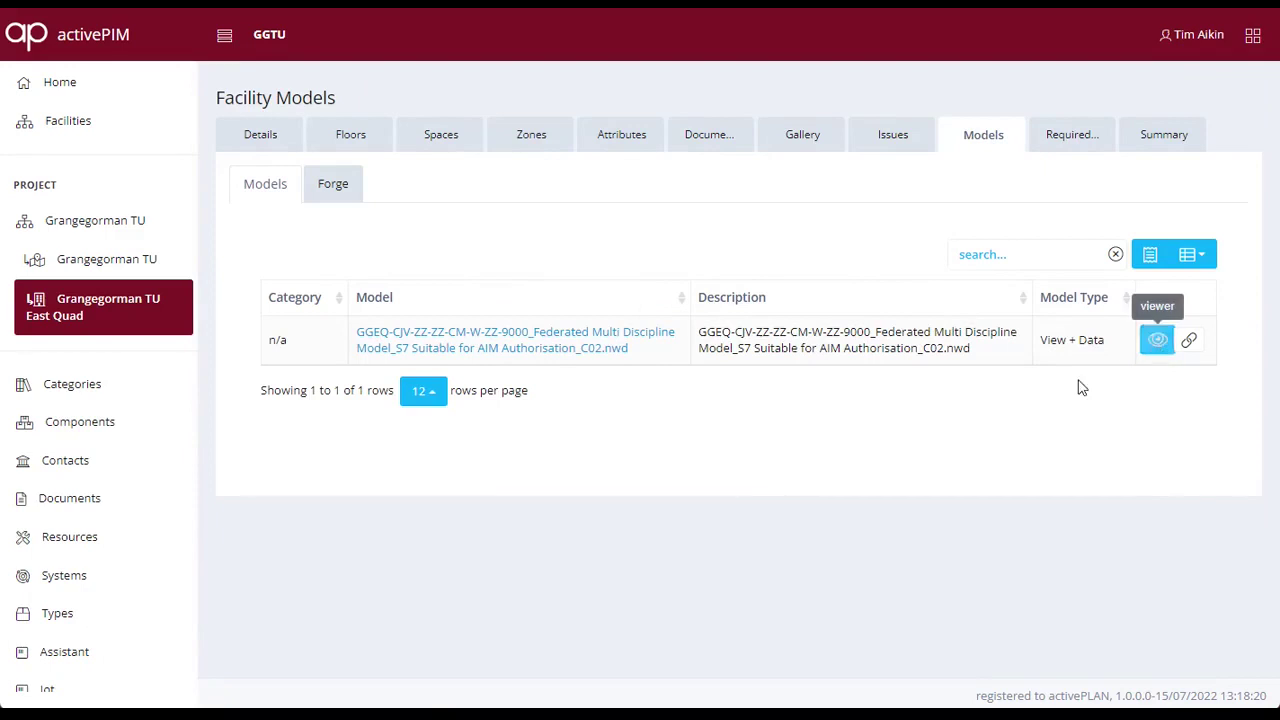
- Open the product types and filter them by the manufacturers Grundfos and Grundfos Ireland
click(58, 614)
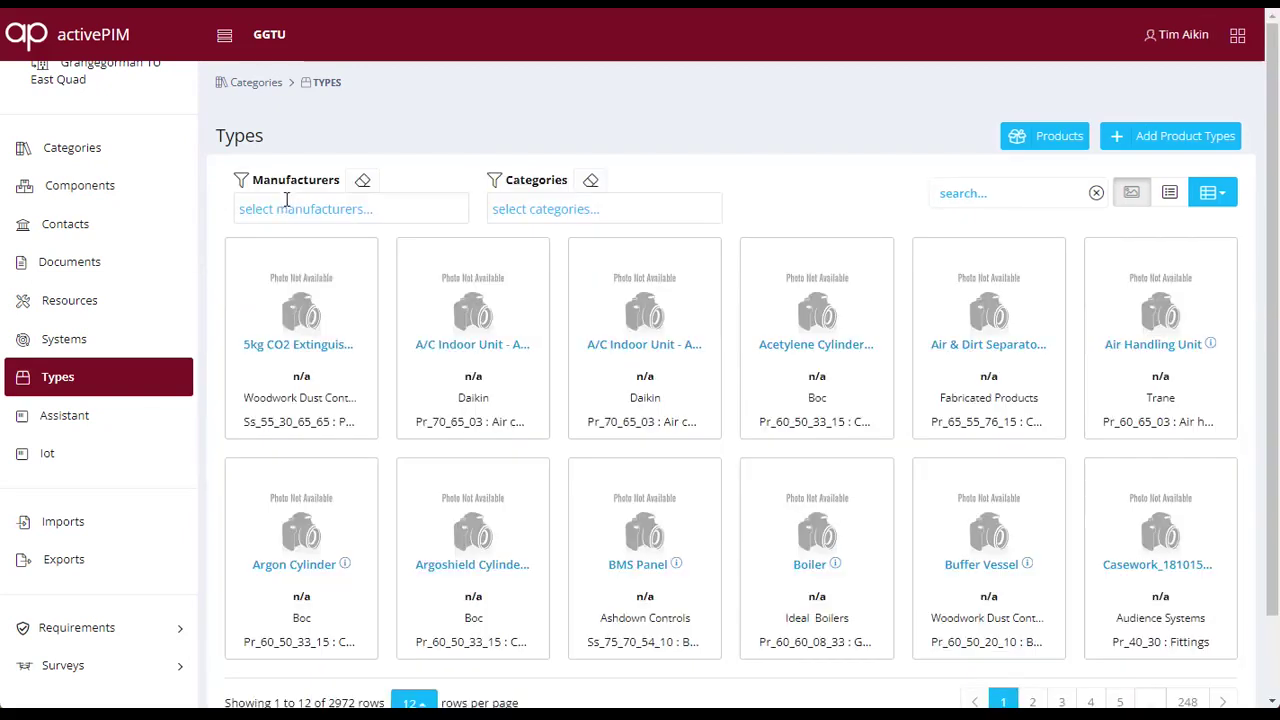
click(286, 205)
text(grund)
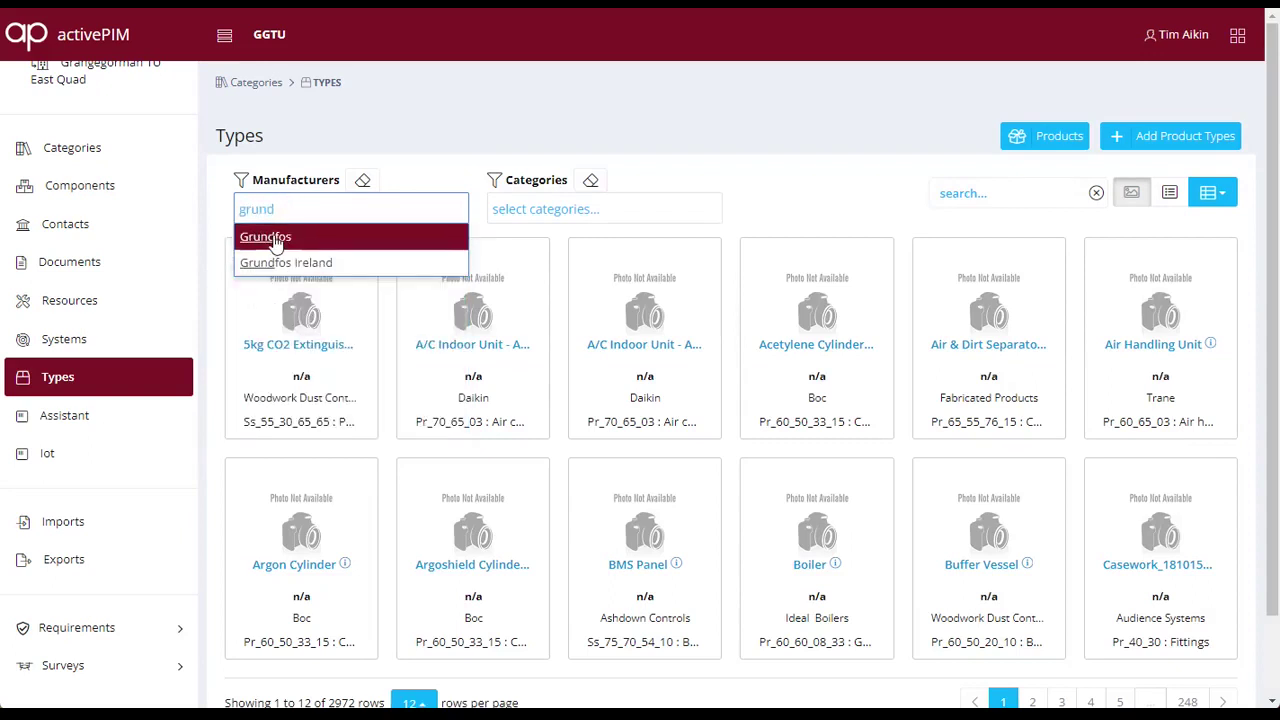
click(276, 241)
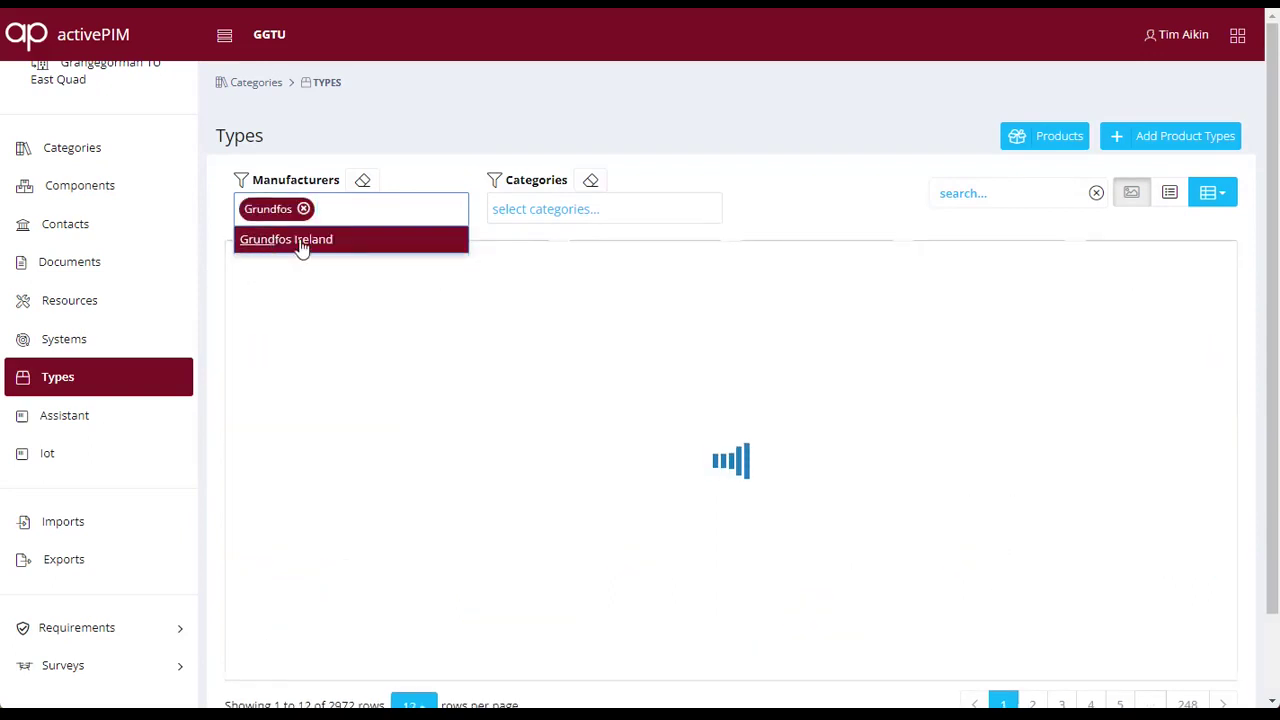
click(302, 244)
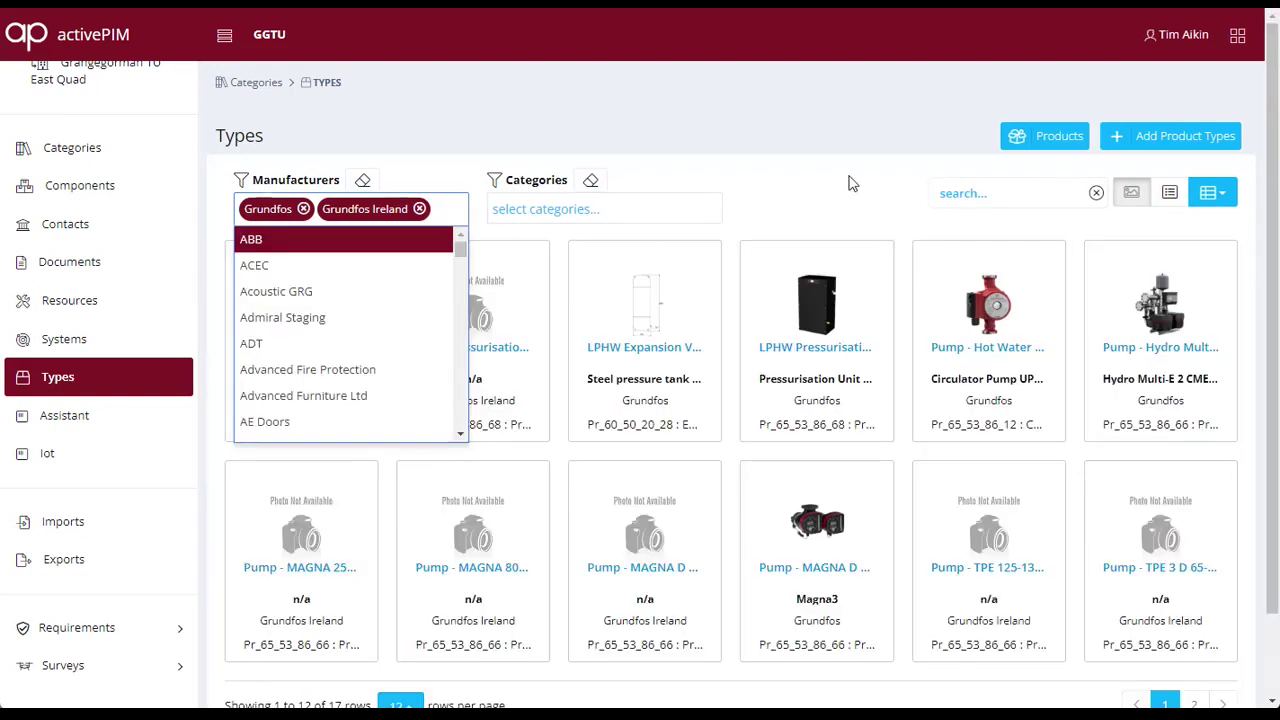
click(850, 186)
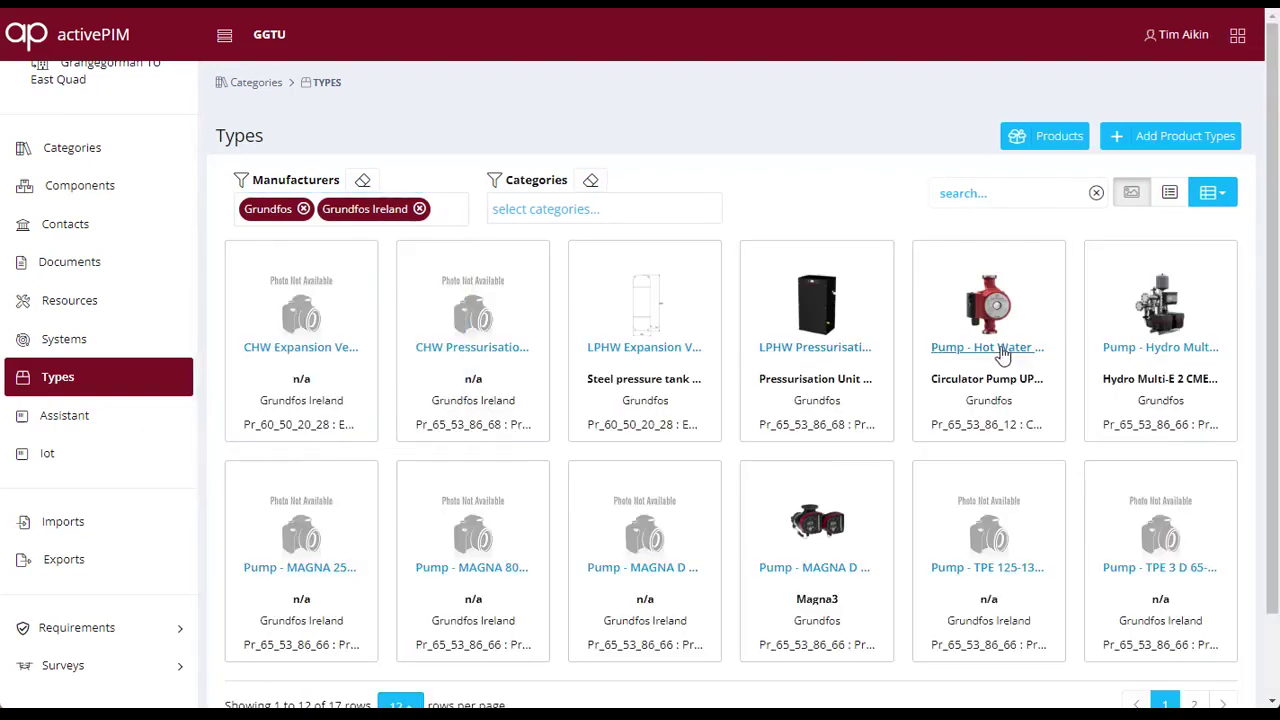
- Open the Pump - Hydro Multi type and review its validation summary for the Handover & Close Out stage
click(1160, 350)
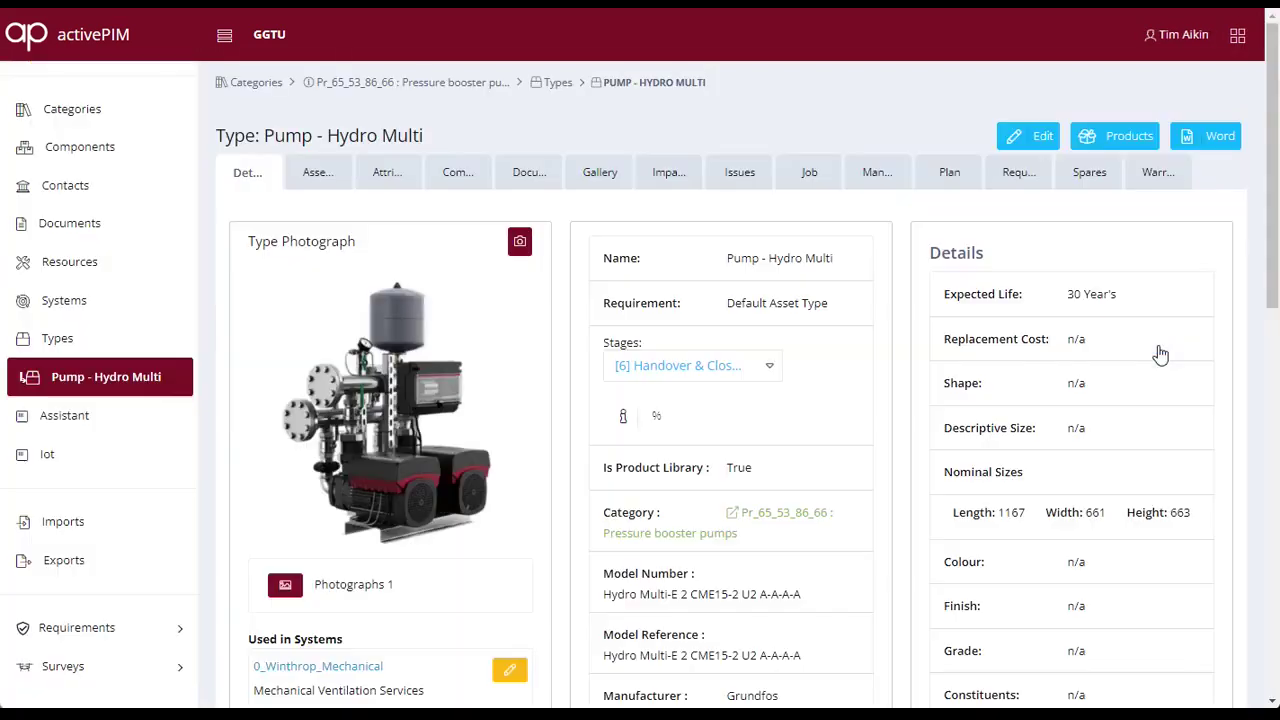
click(657, 418)
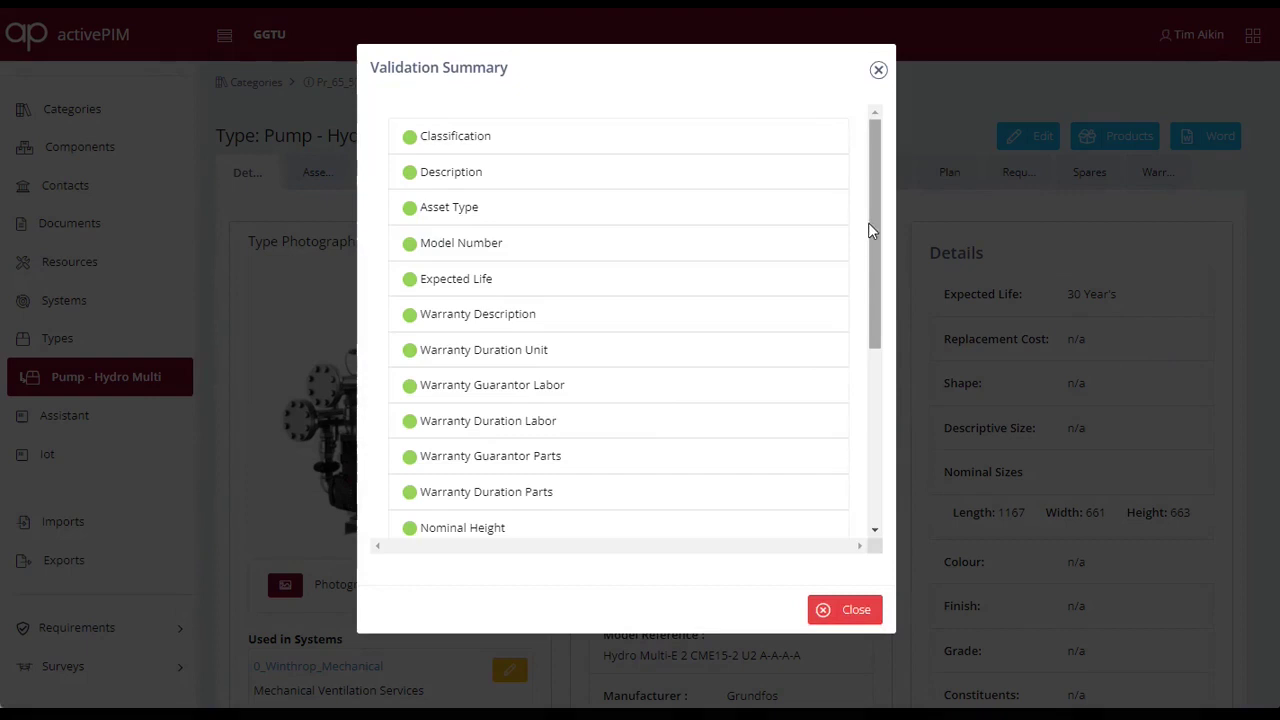
drag(874, 222, 888, 97)
click(879, 71)
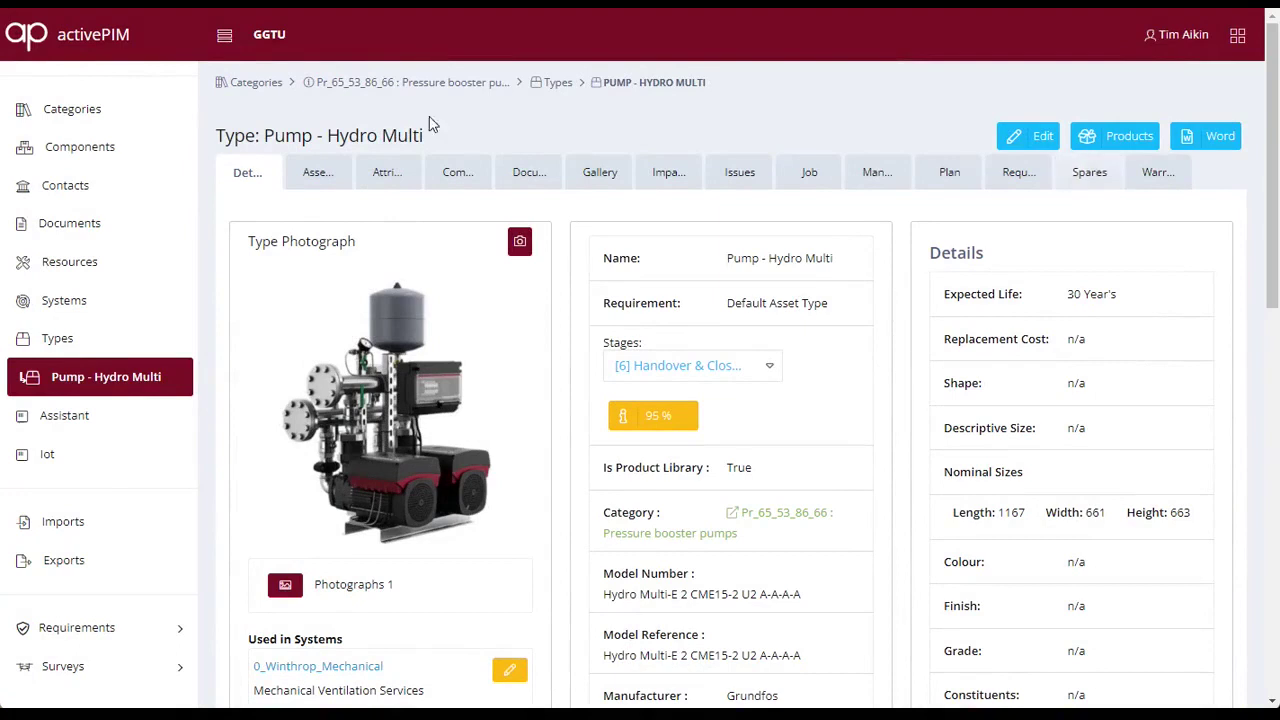
- Open the project's classification categories and review the list with its types, components and locations
click(256, 85)
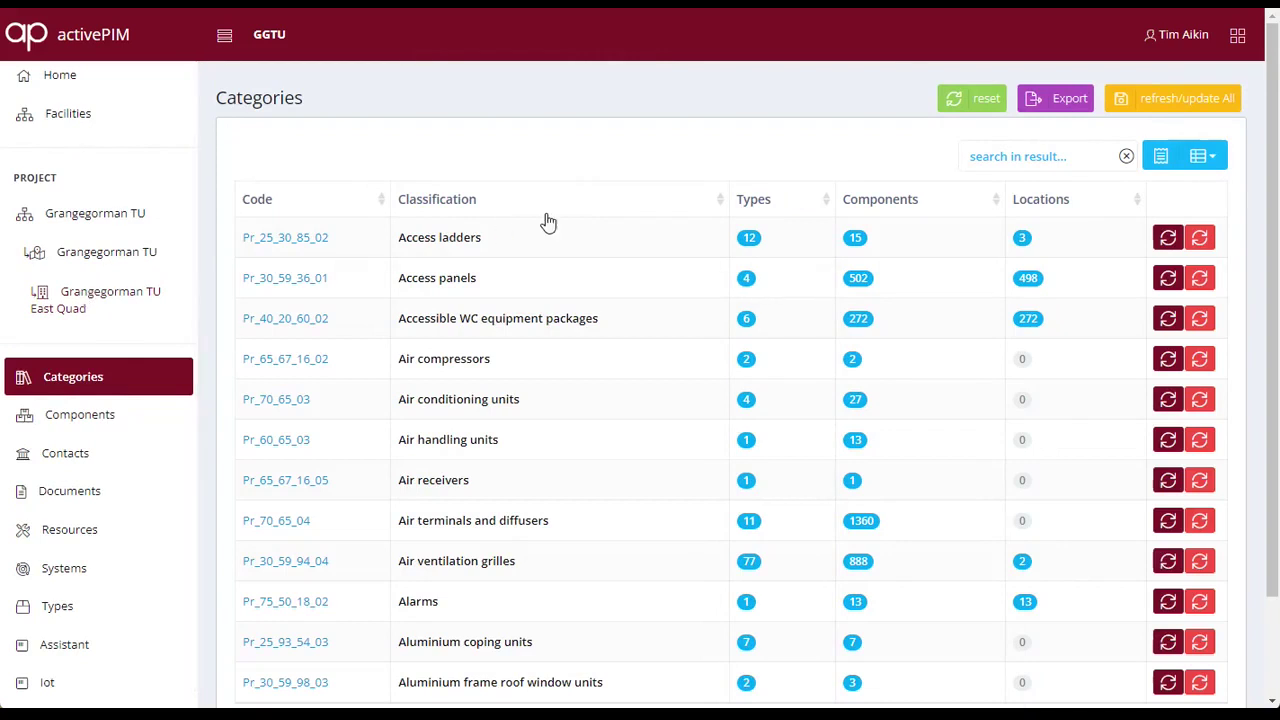
scroll(1124, 306, down, 2)
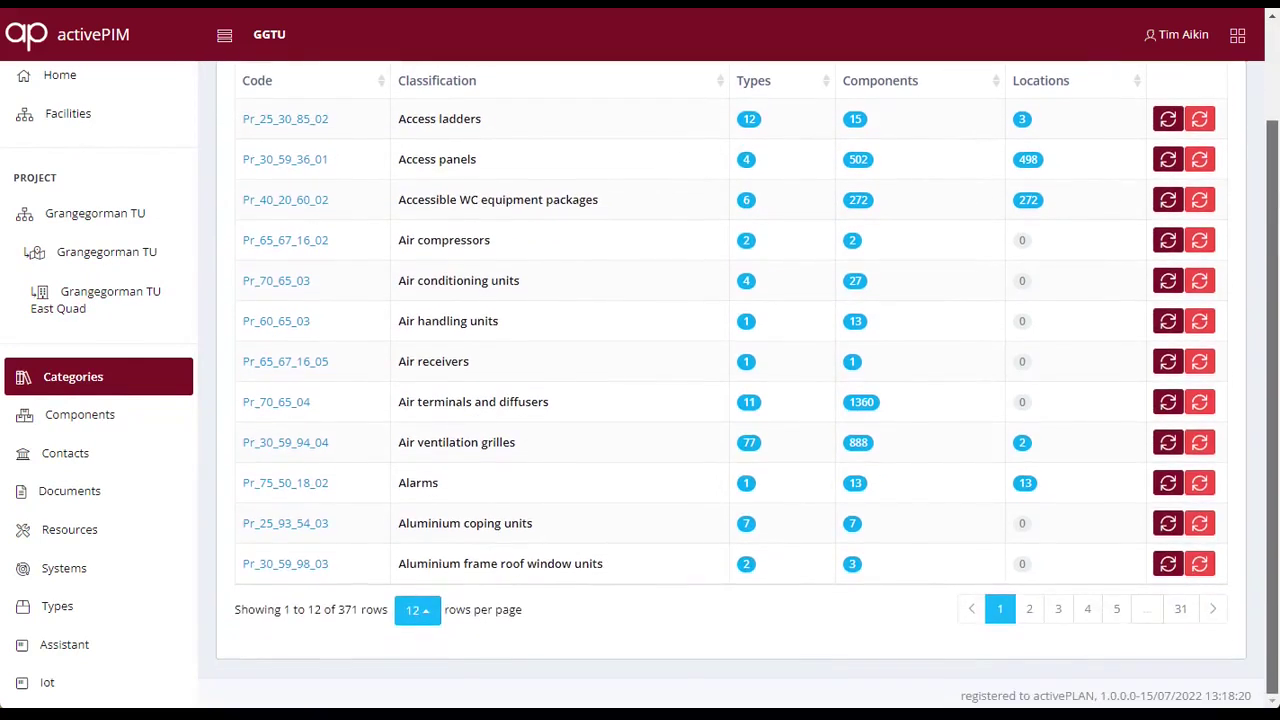
scroll(1275, 180, up, 2)
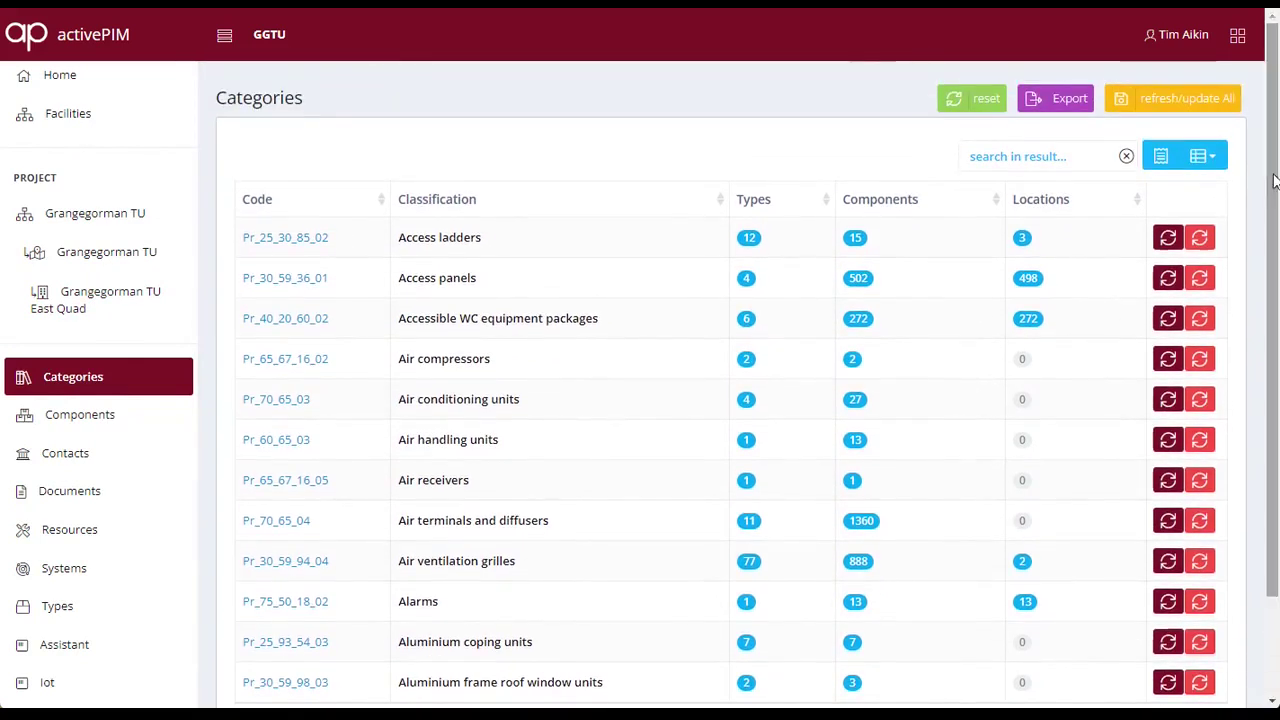
- Return to the Grangegorman TU East Quad facility's models and open the Federated Multi Discipline Model in the 3D viewer
click(82, 301)
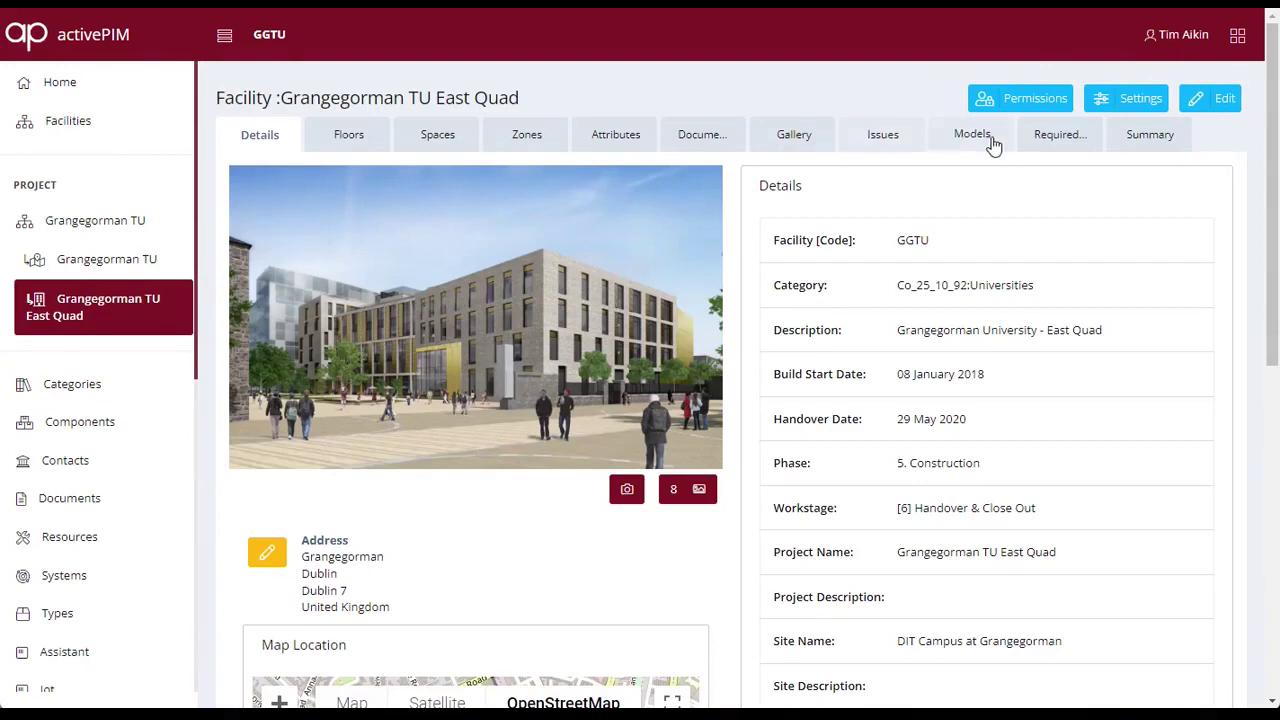
click(970, 138)
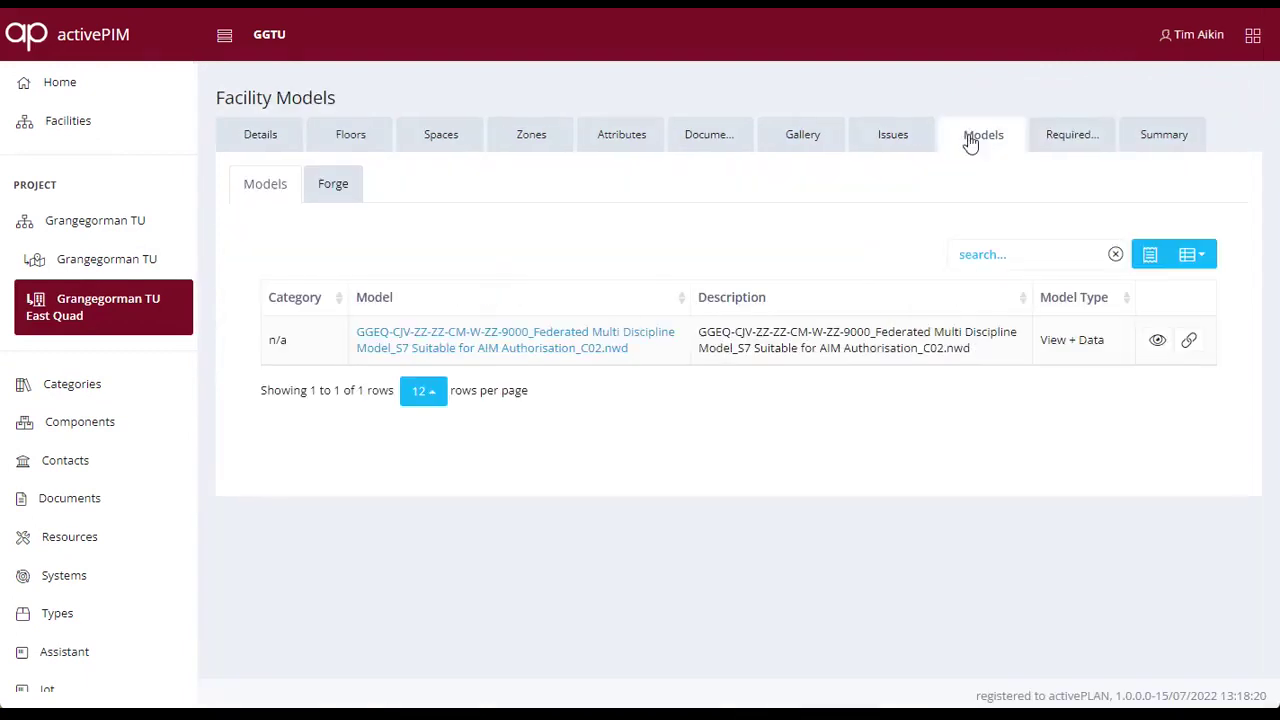
click(1156, 341)
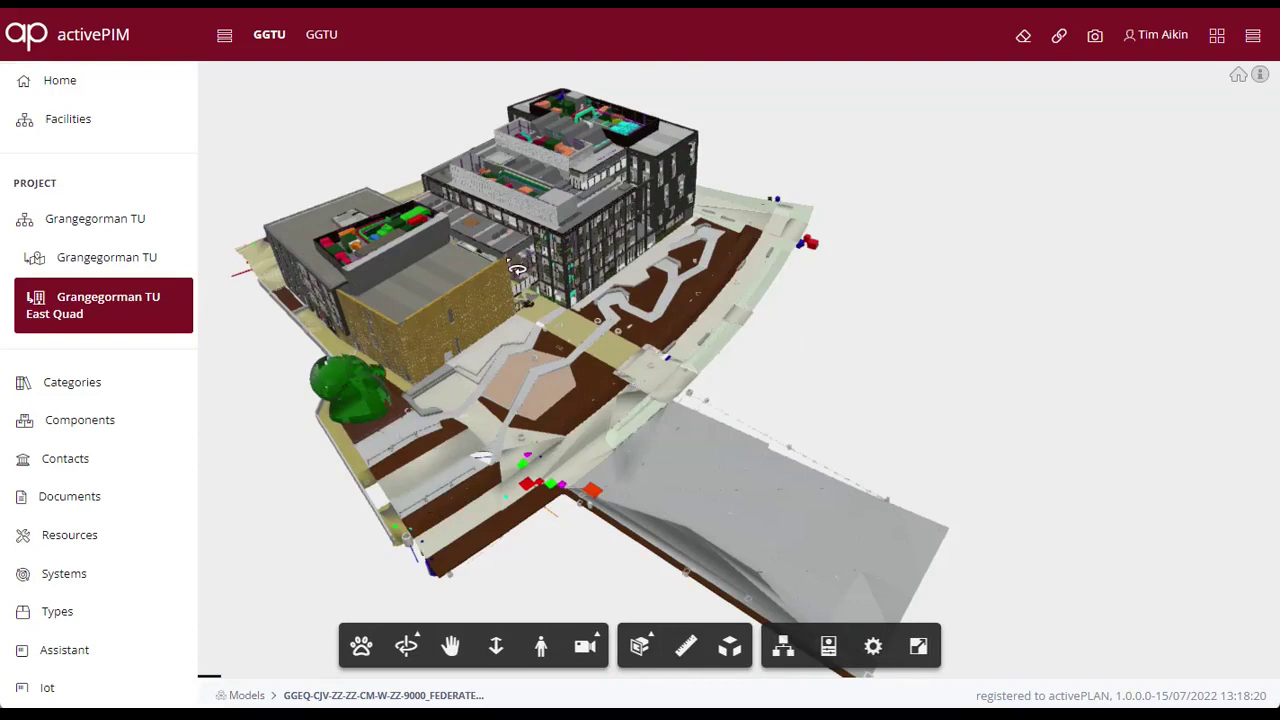
- Inspect the connected asset and asset type data of an upper window pane beside the glazed entrance, and close it
drag(480, 240, 445, 364)
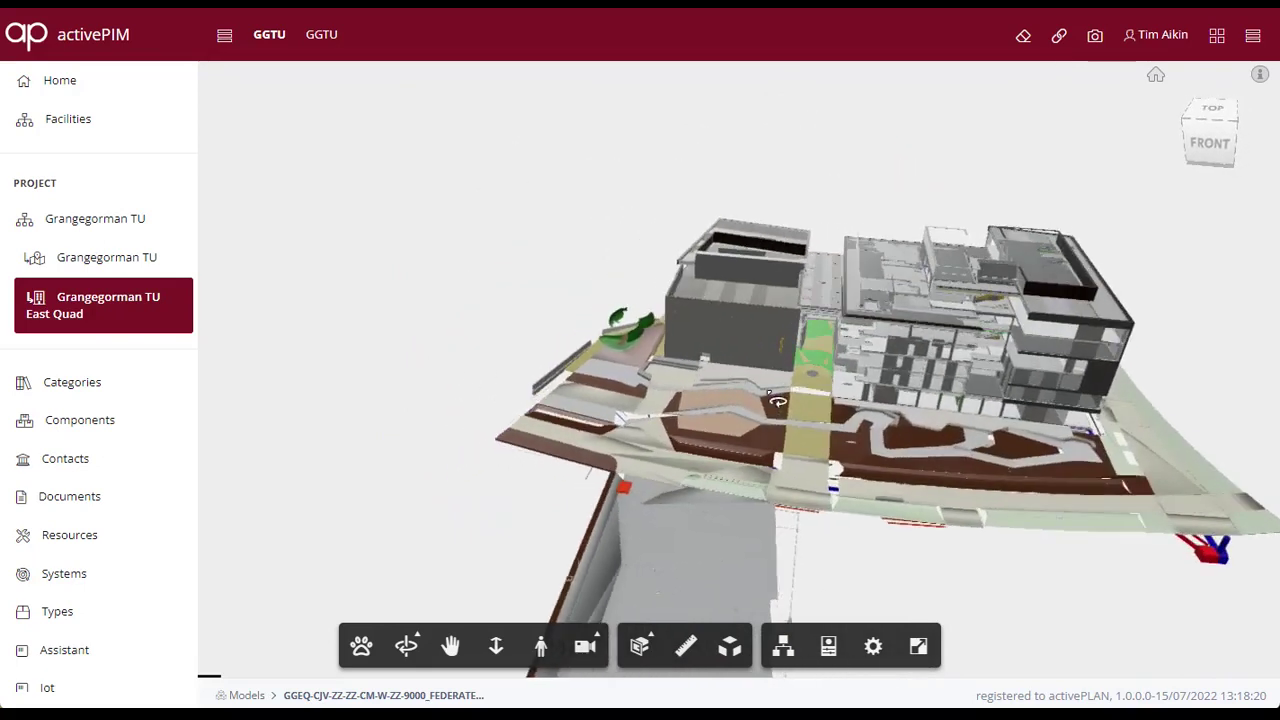
drag(858, 365, 882, 360)
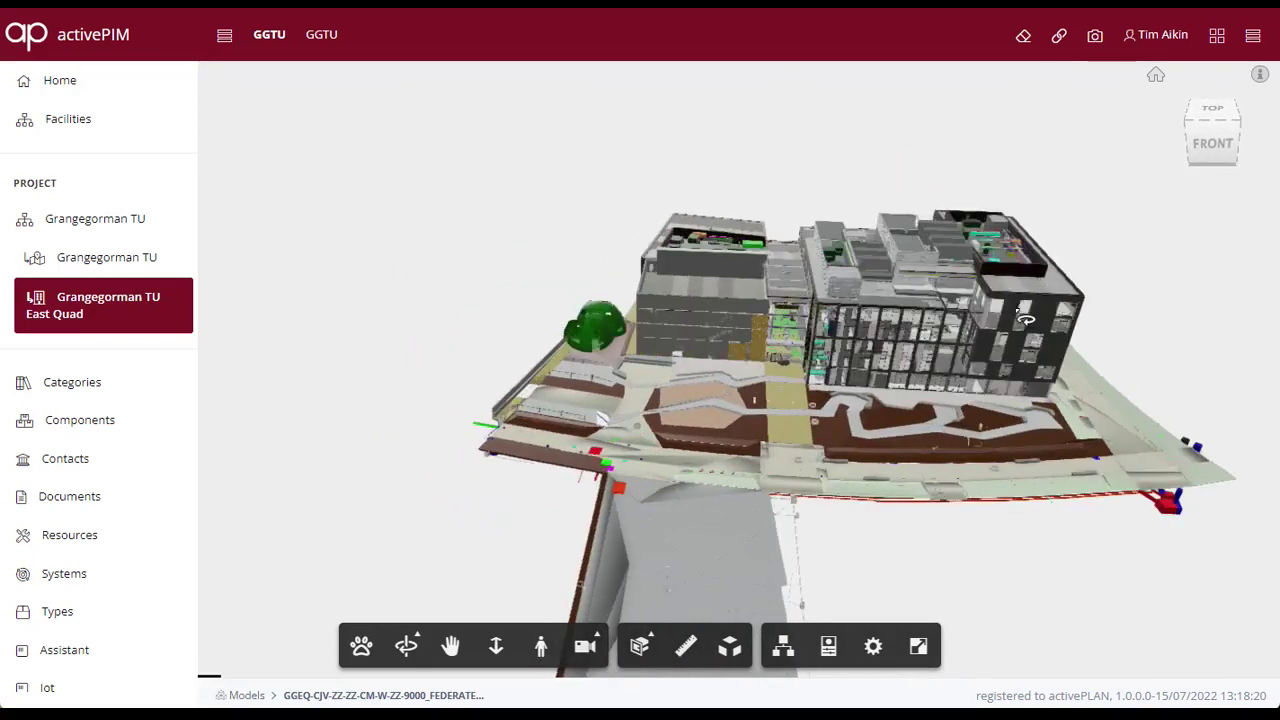
scroll(1012, 326, down, 1)
scroll(1012, 326, down, 2)
scroll(1010, 320, up, 5)
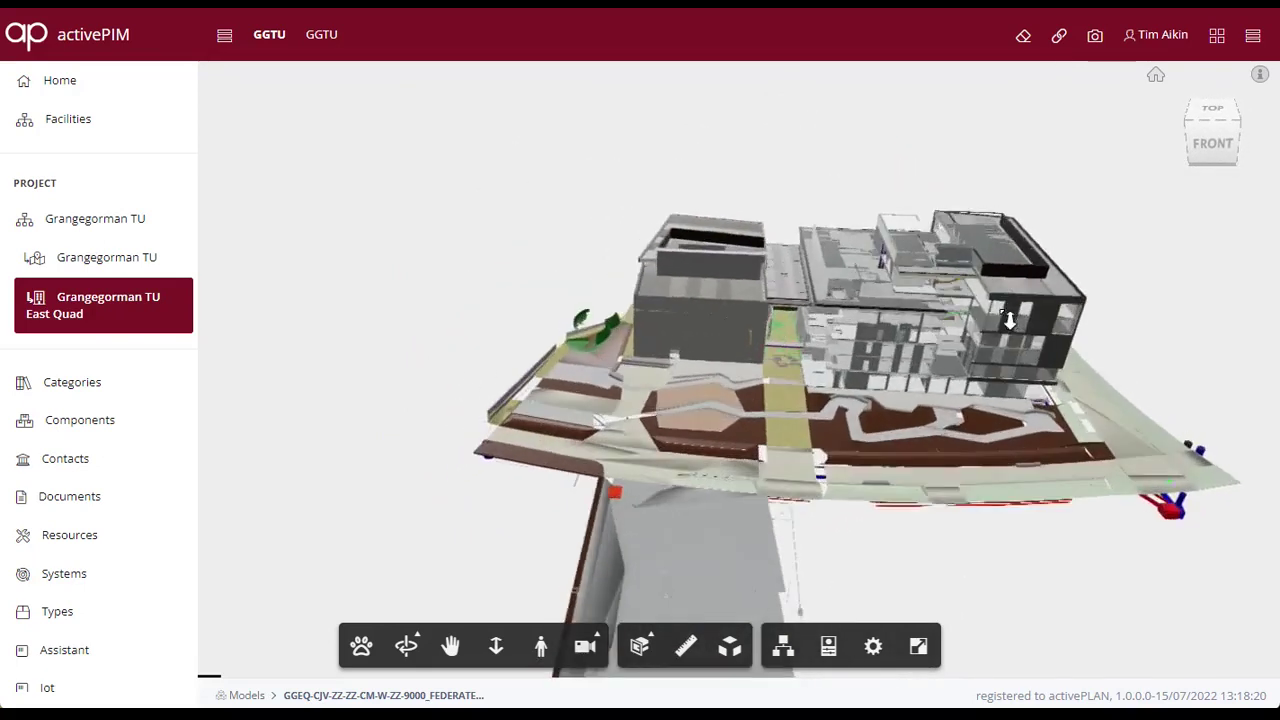
scroll(771, 320, up, 10)
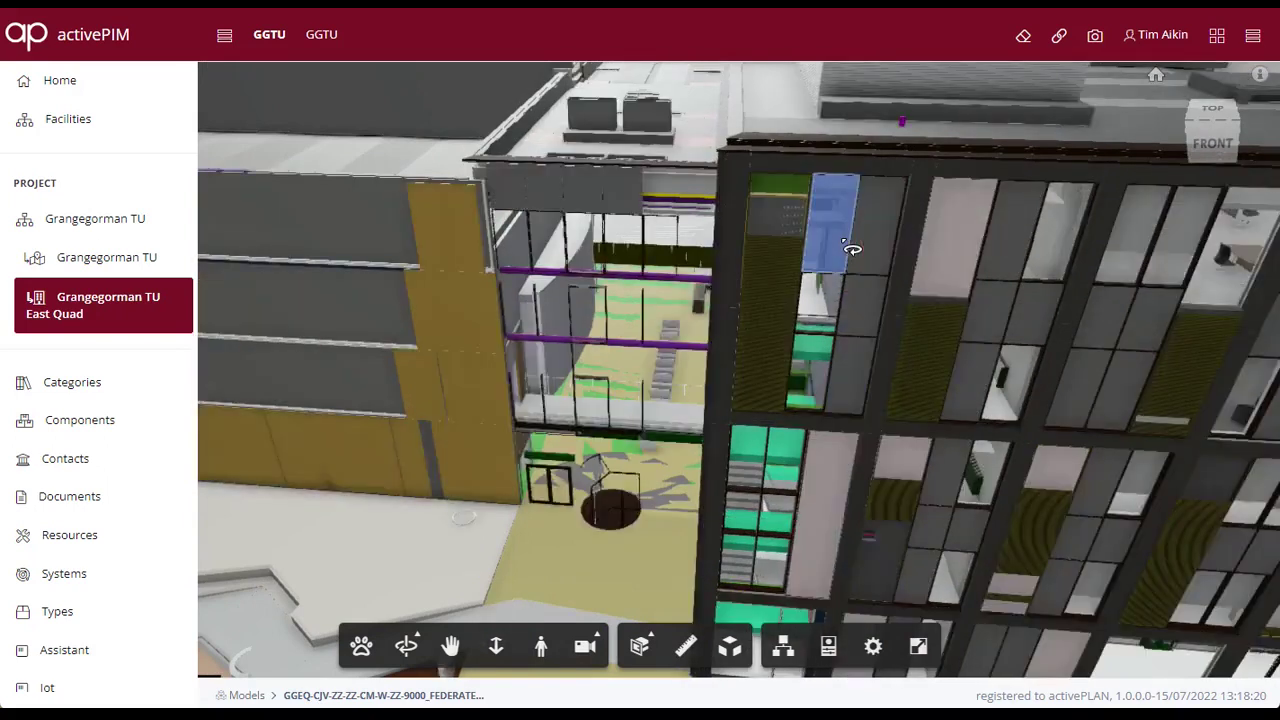
click(845, 244)
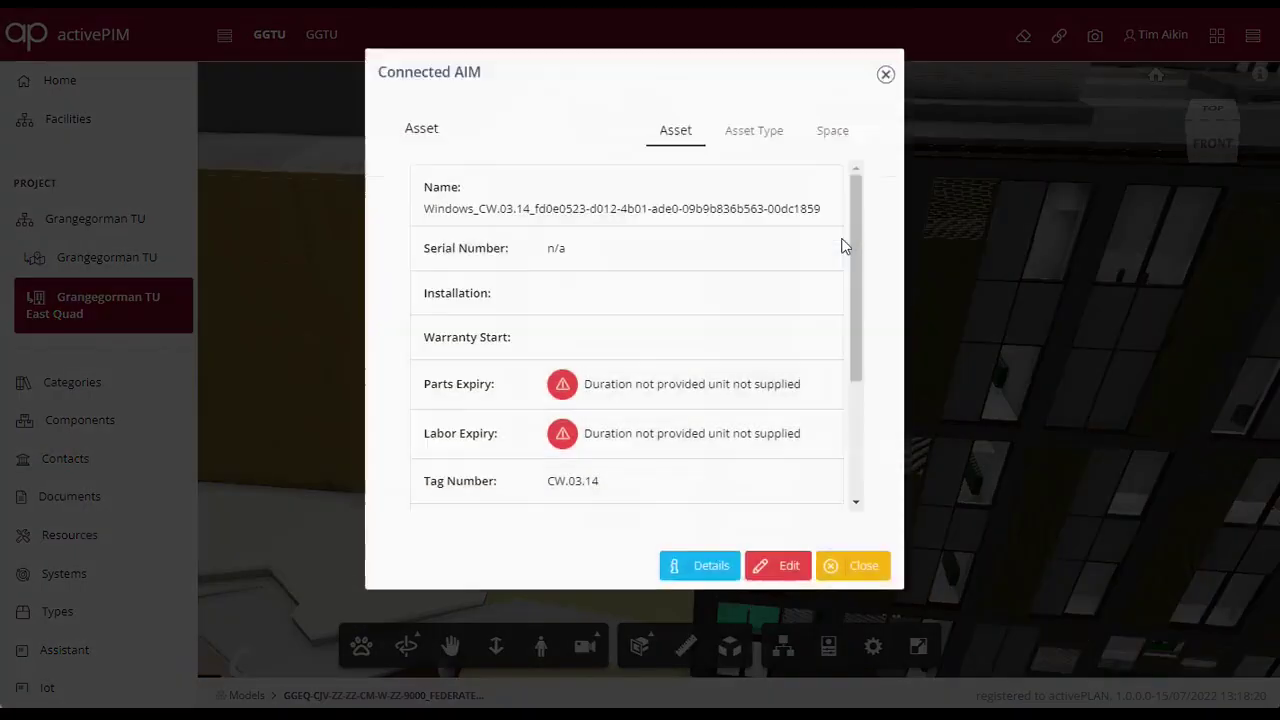
click(773, 160)
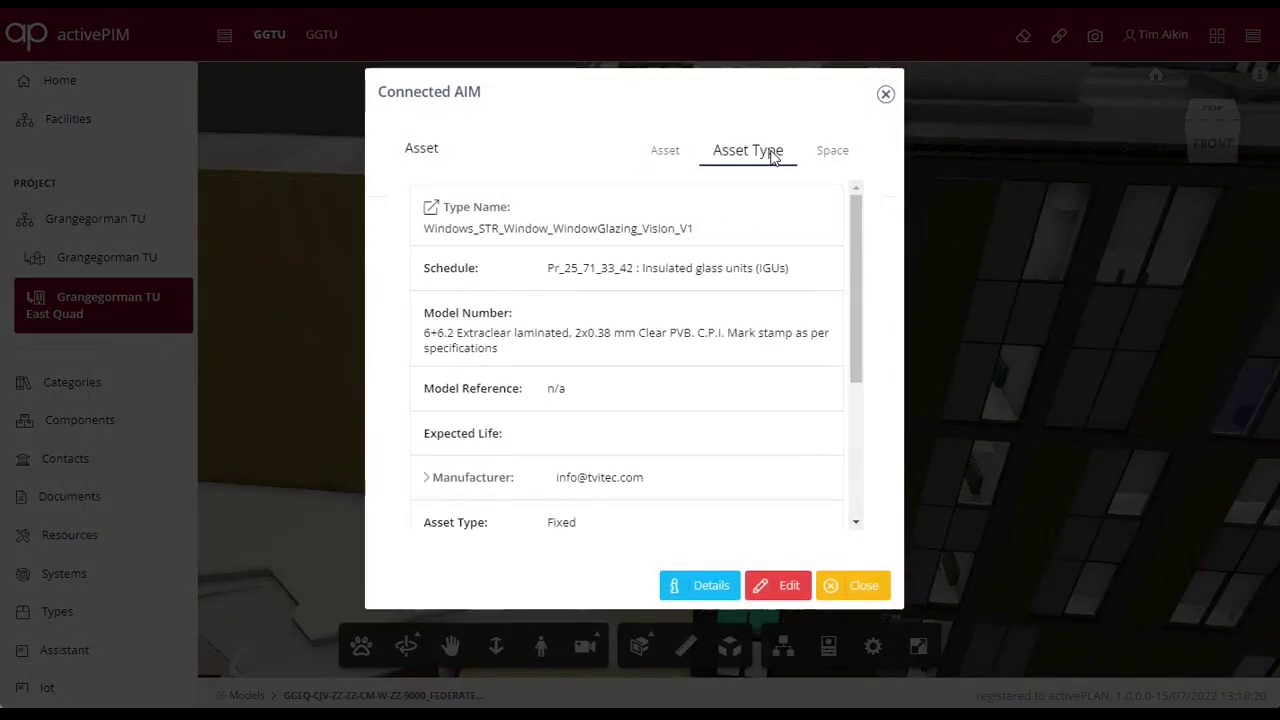
click(885, 96)
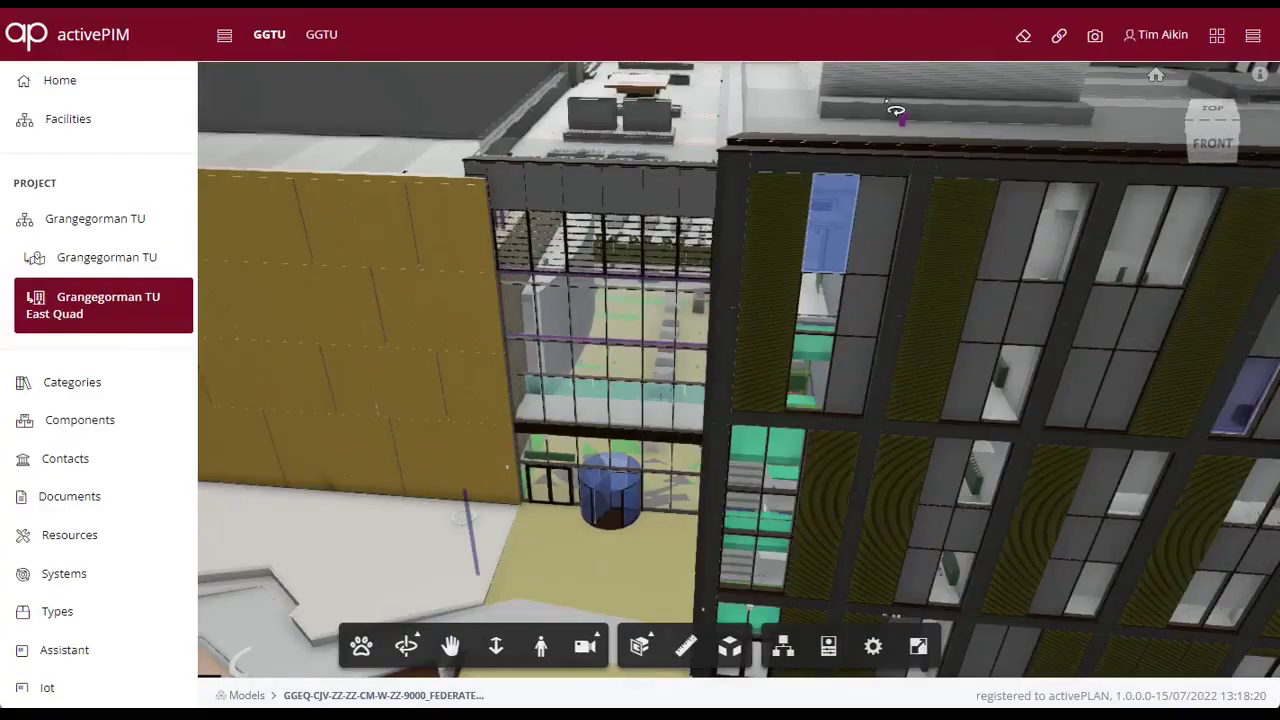
- Show the saved views Atrium Vertical Section, Ground Floor Reception and Security Barriers, Section Showing Service, and E-P605
click(1253, 37)
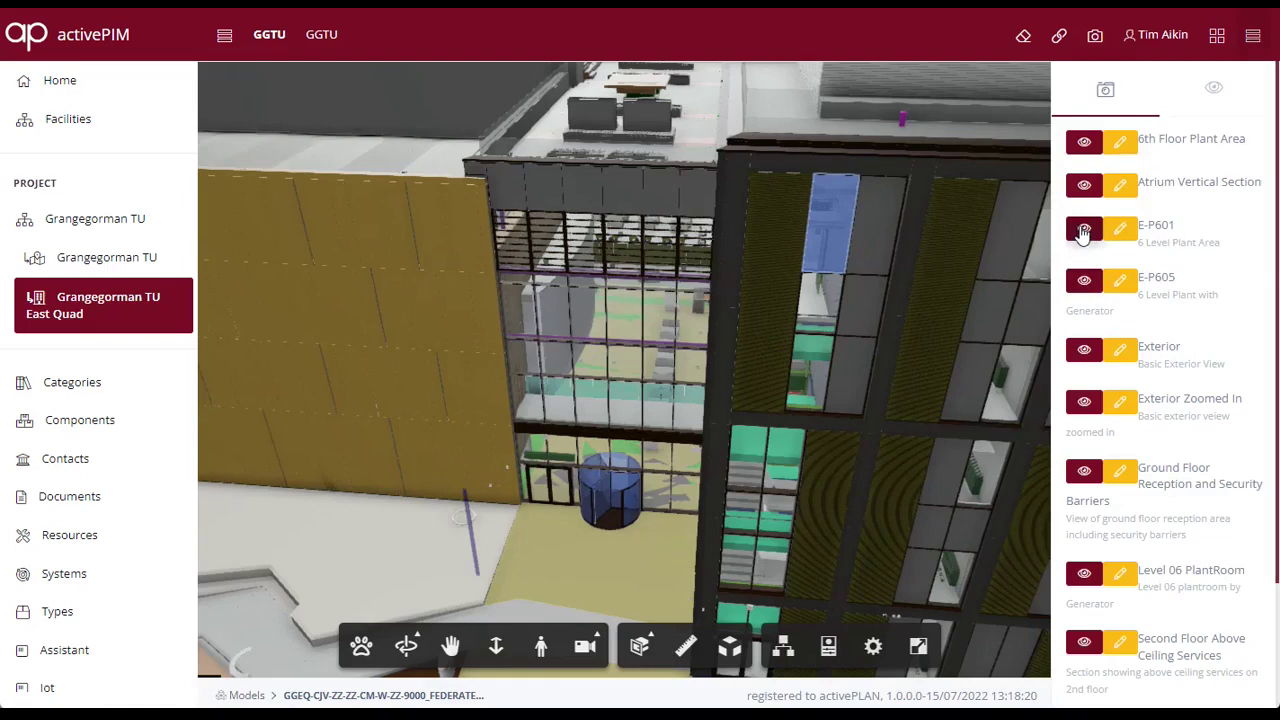
click(1084, 189)
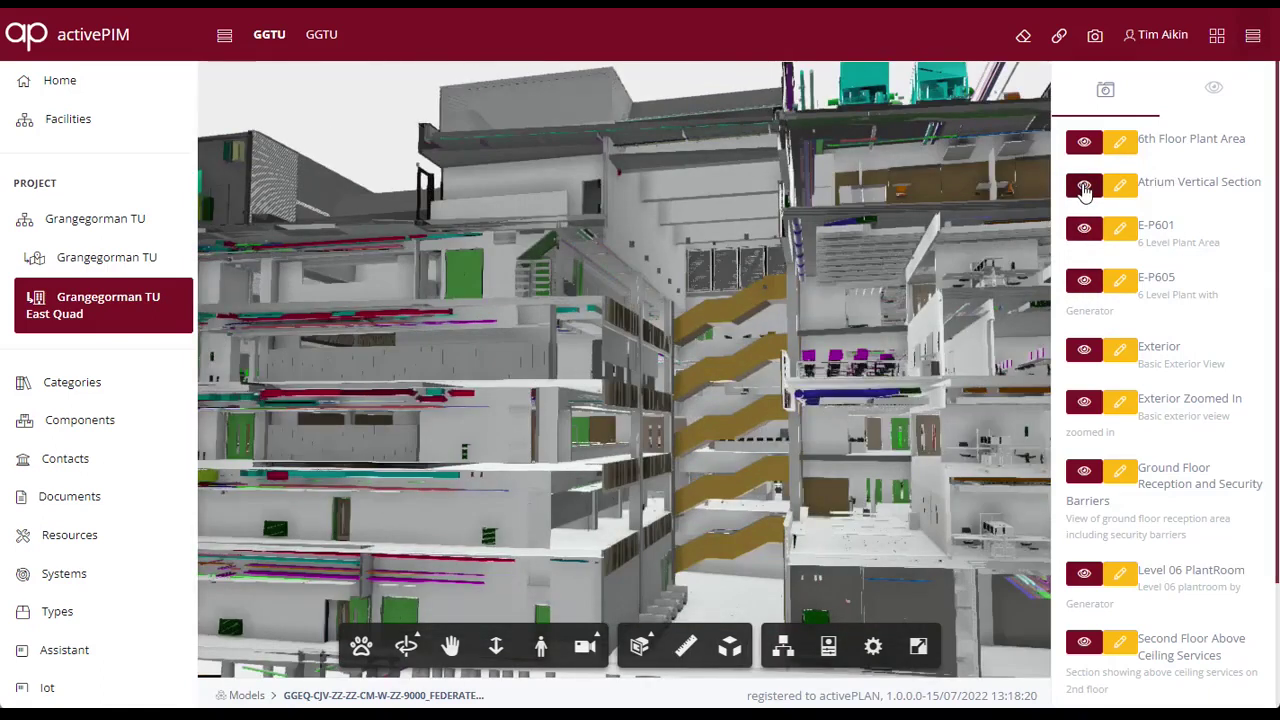
click(1084, 473)
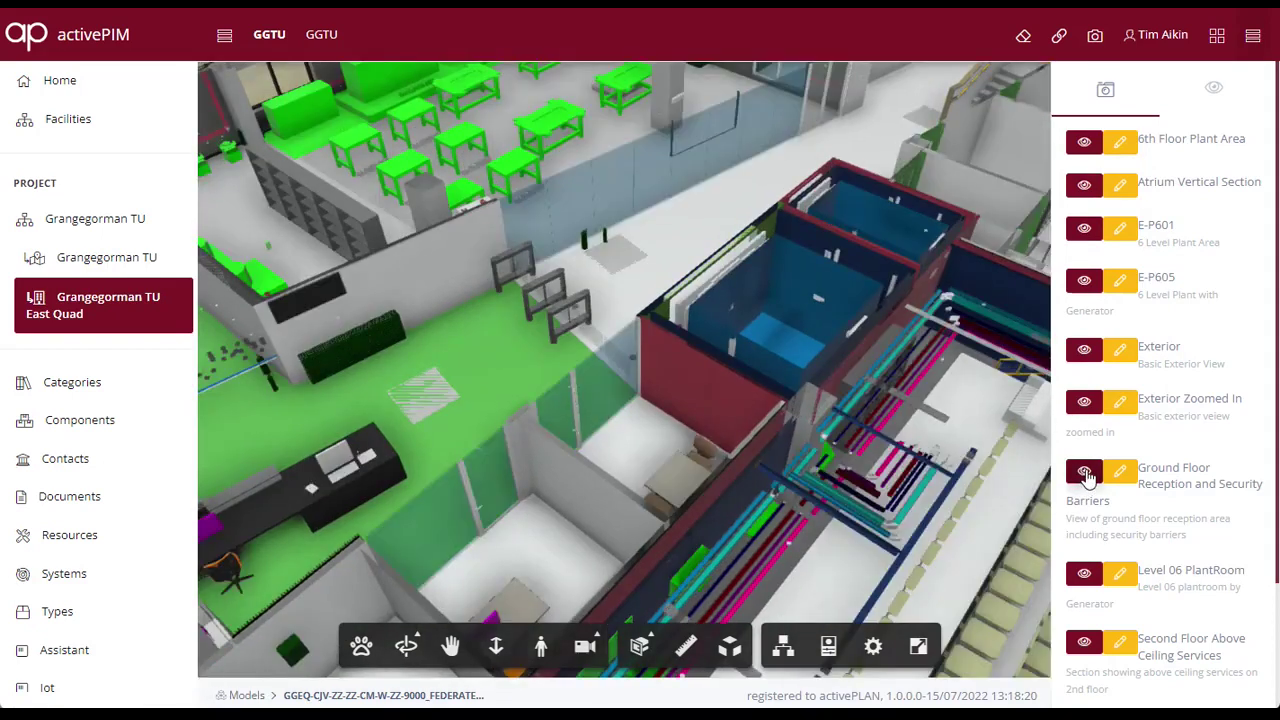
scroll(1088, 478, down, 1)
scroll(1088, 478, down, 1)
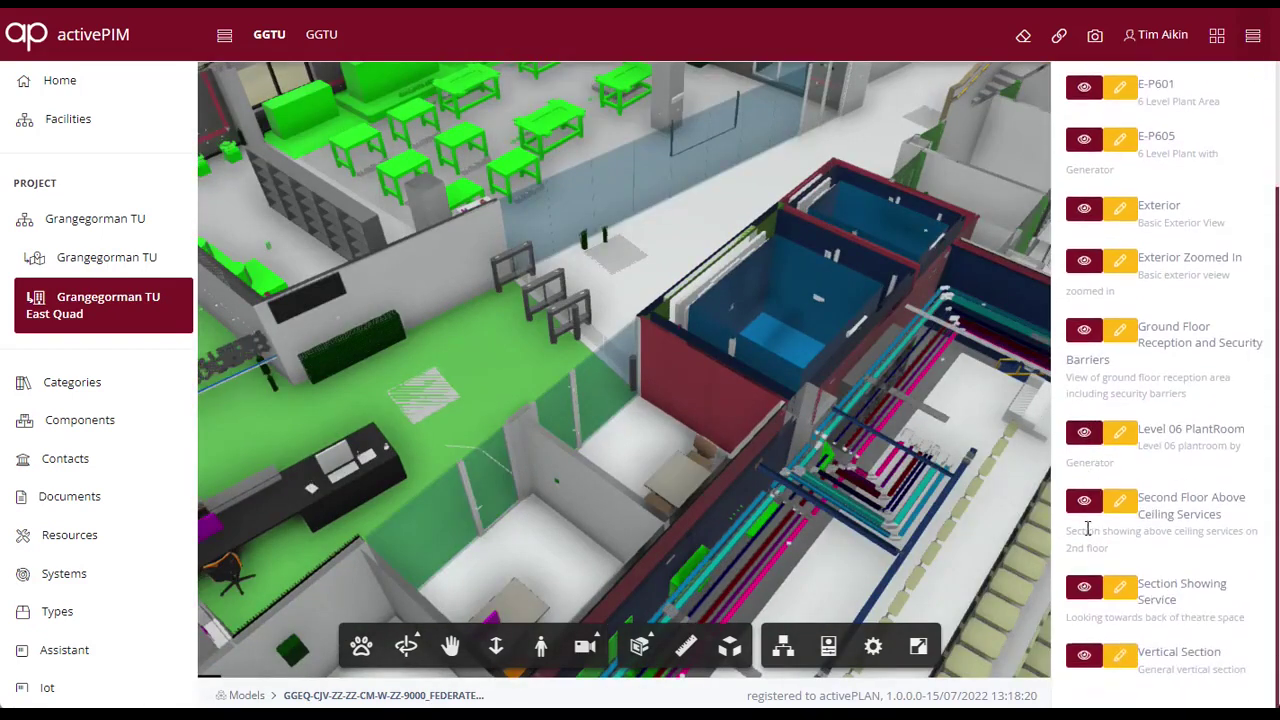
click(1084, 590)
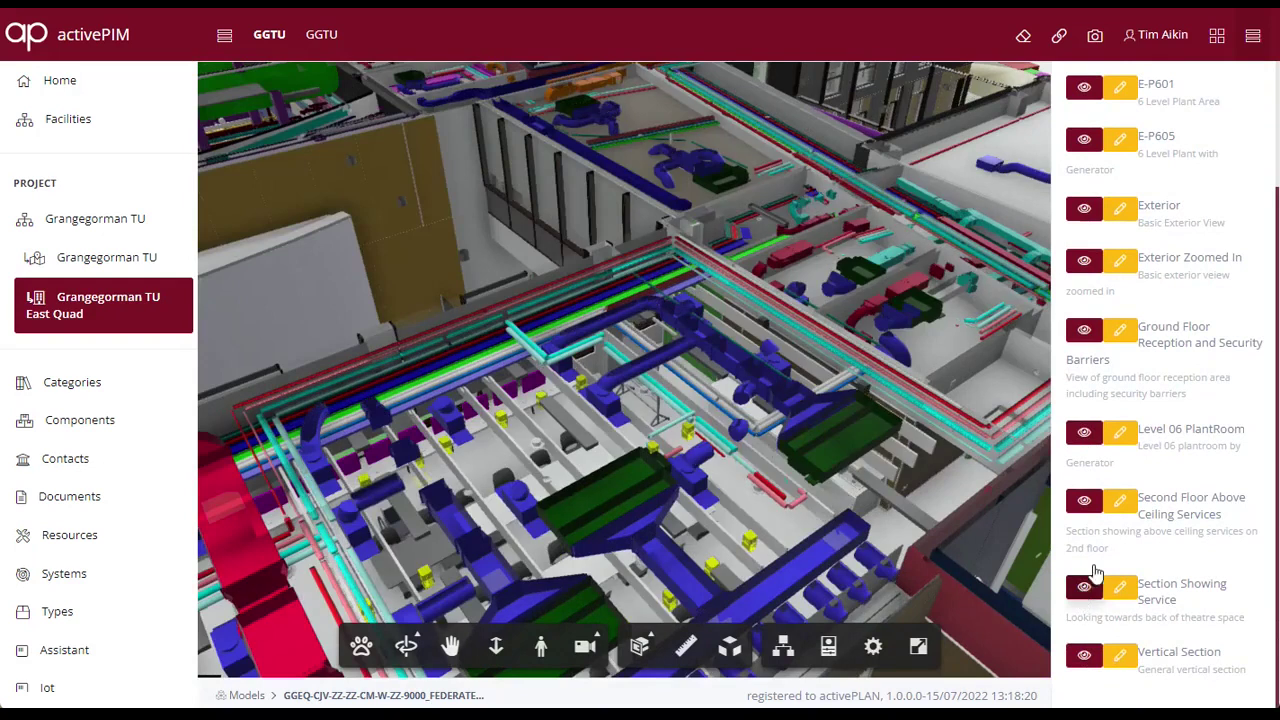
scroll(1095, 400, up, 3)
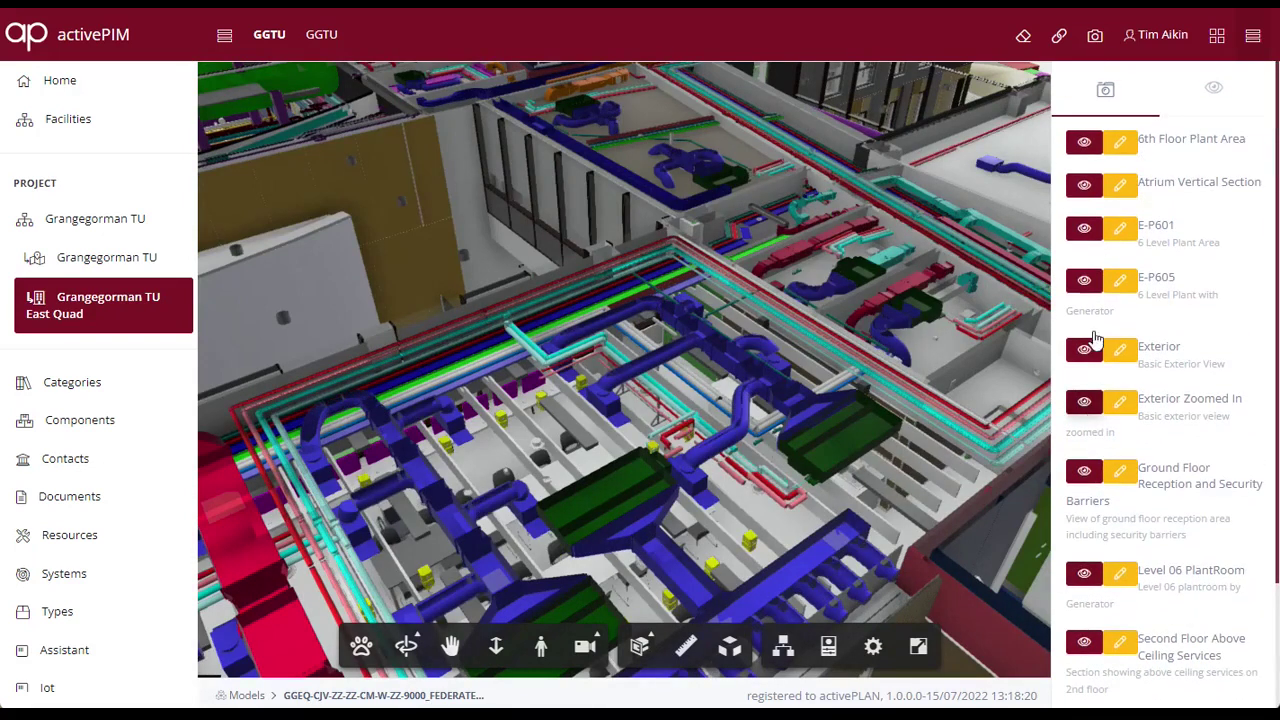
click(1085, 284)
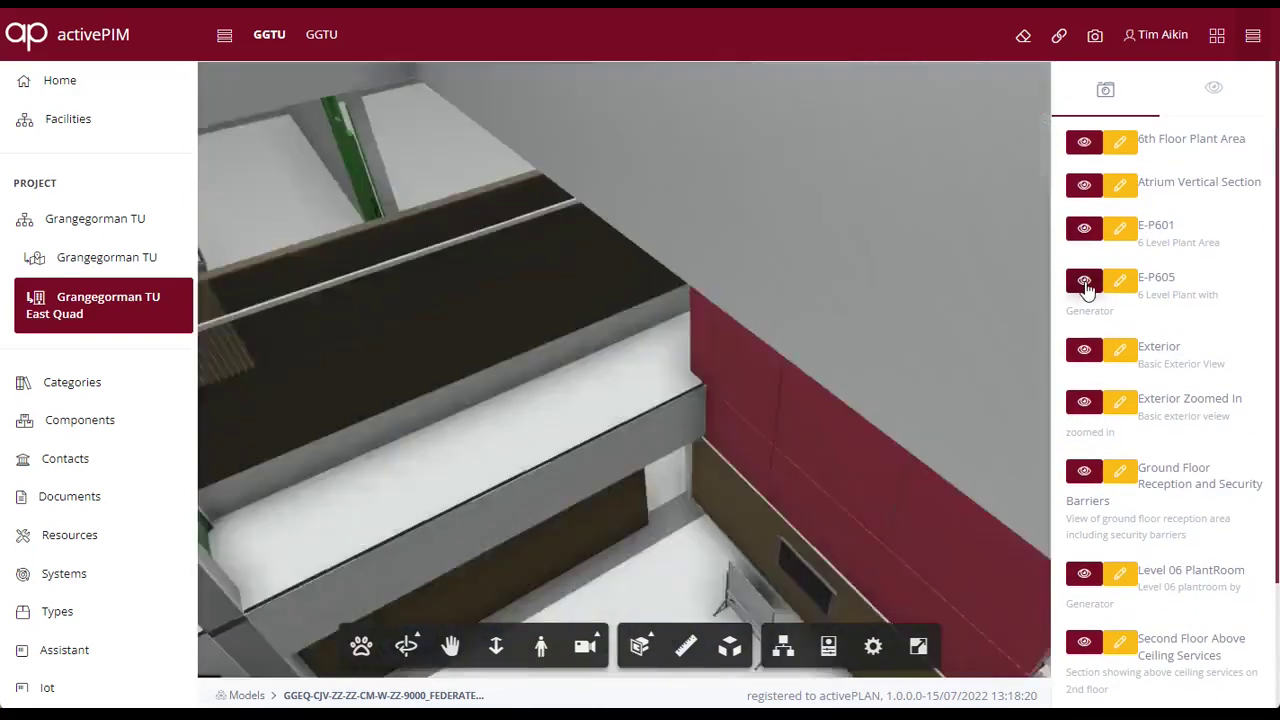
- Inspect the asset data, asset type and type photograph of the pressurisation unit beside the green vessels, and close the record
click(357, 648)
click(453, 650)
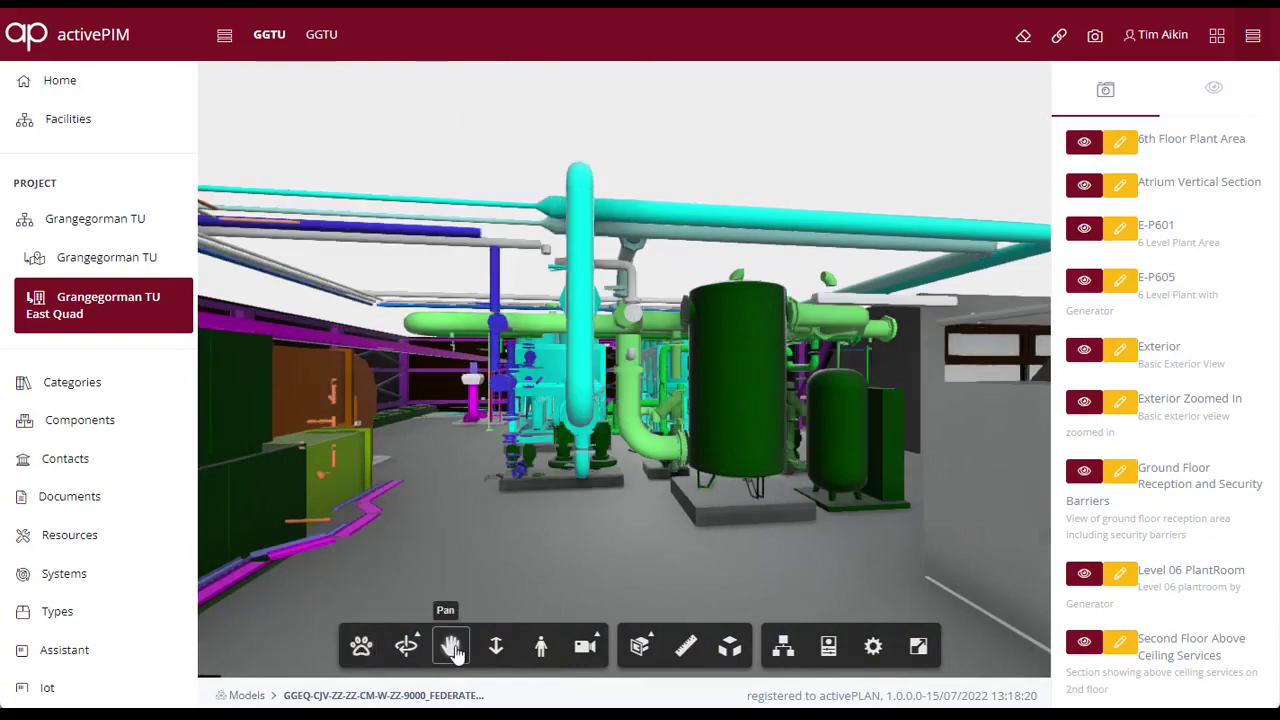
drag(678, 482, 649, 476)
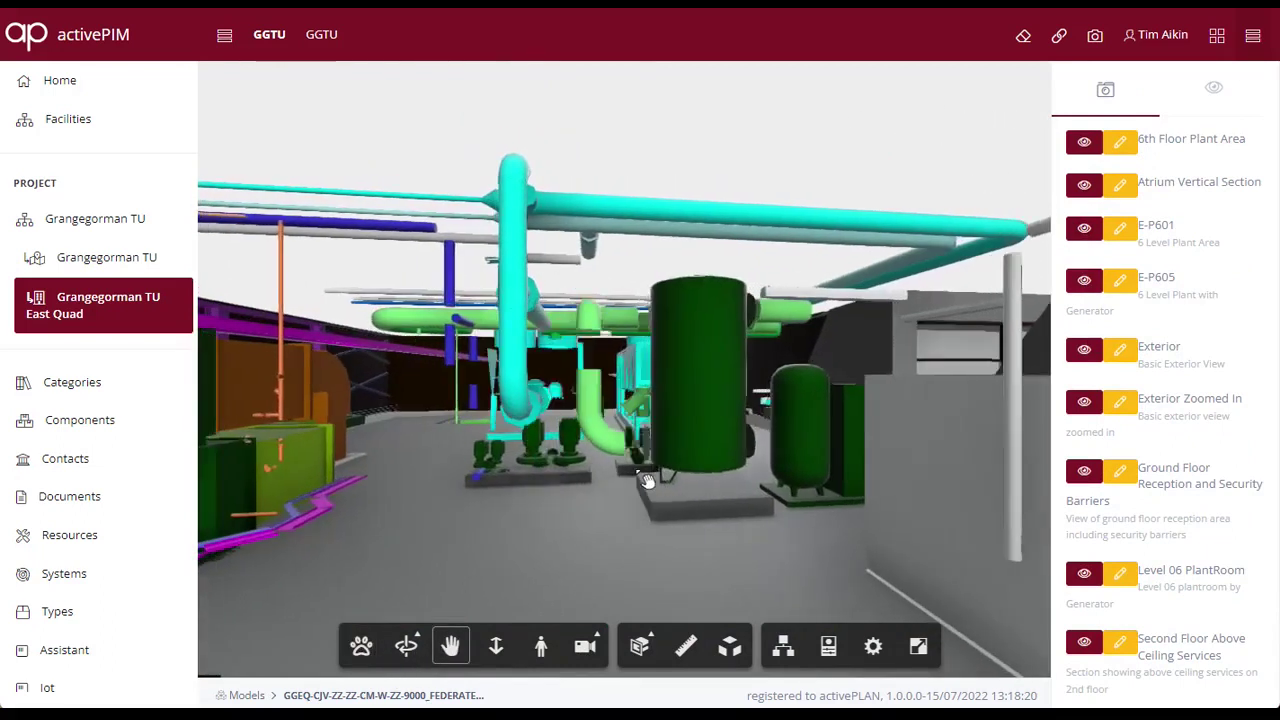
click(360, 648)
drag(589, 512, 720, 455)
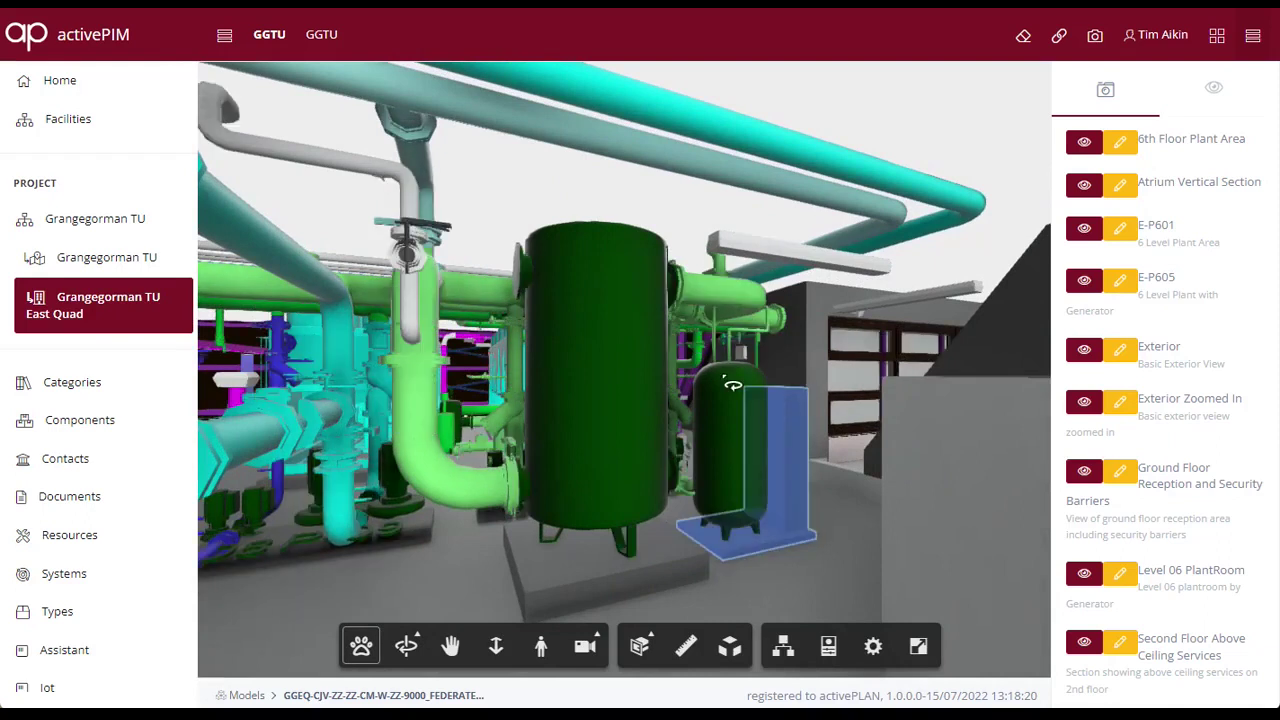
click(797, 429)
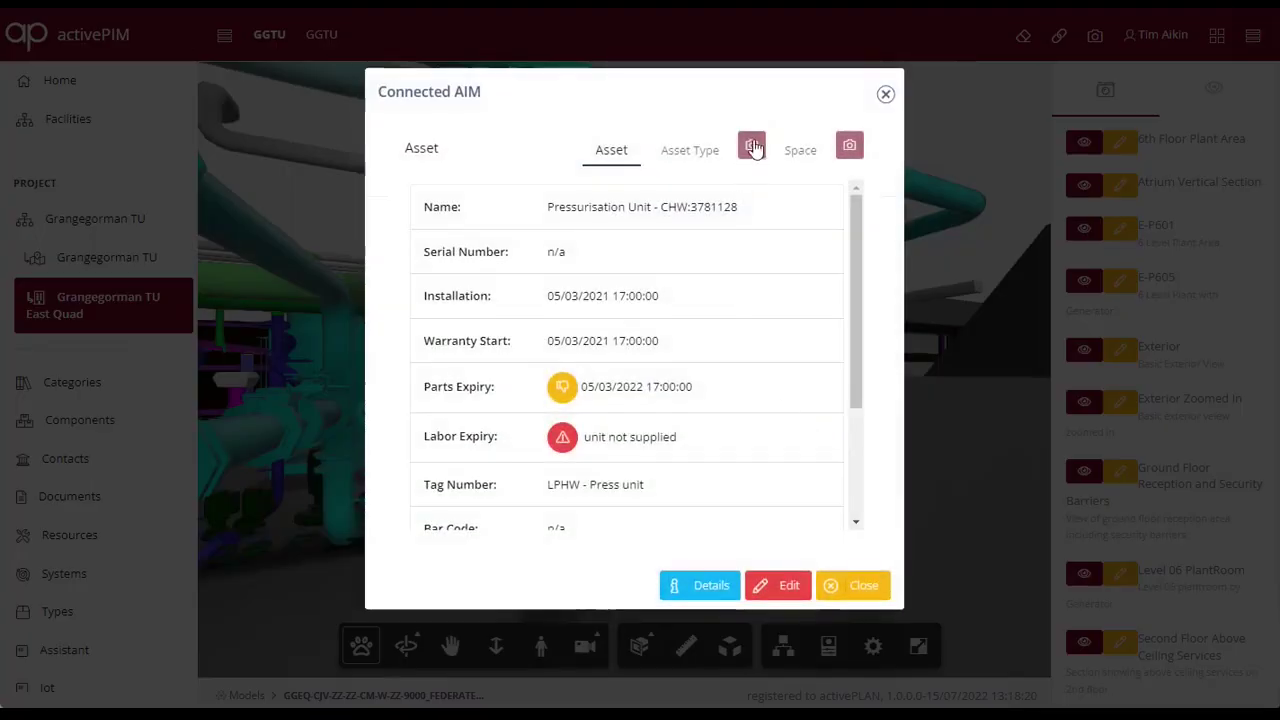
click(690, 152)
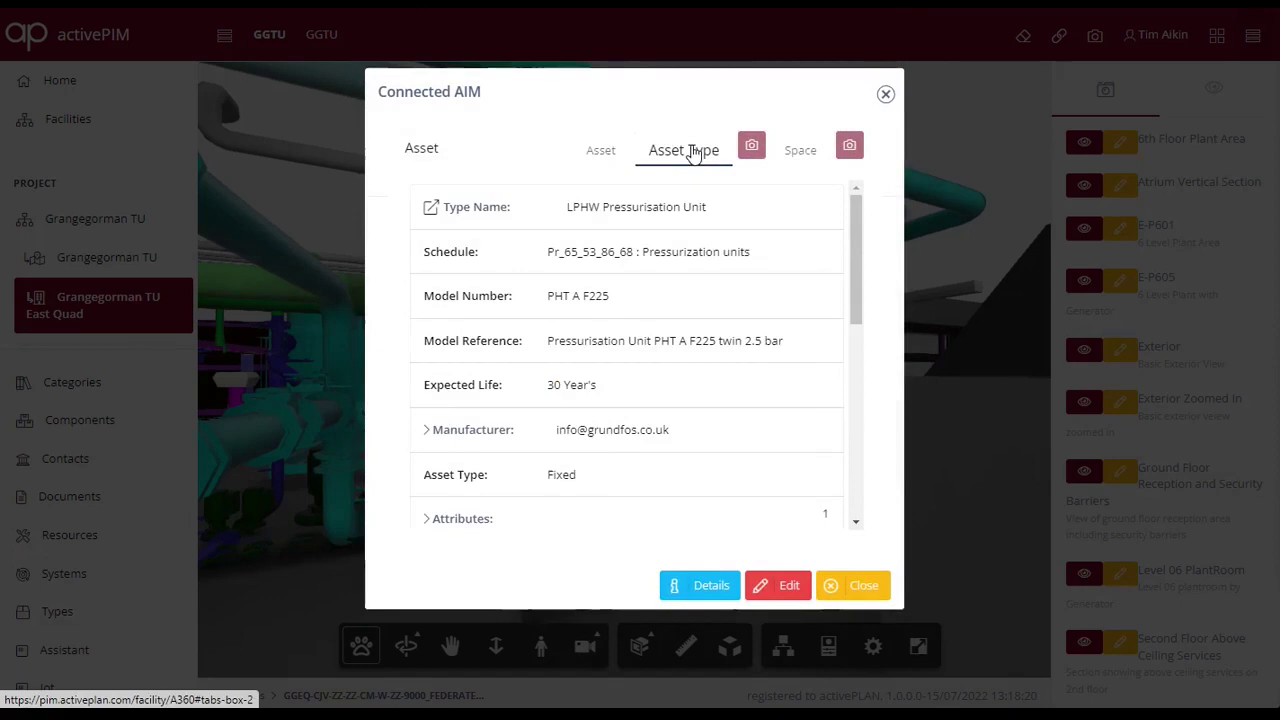
click(750, 148)
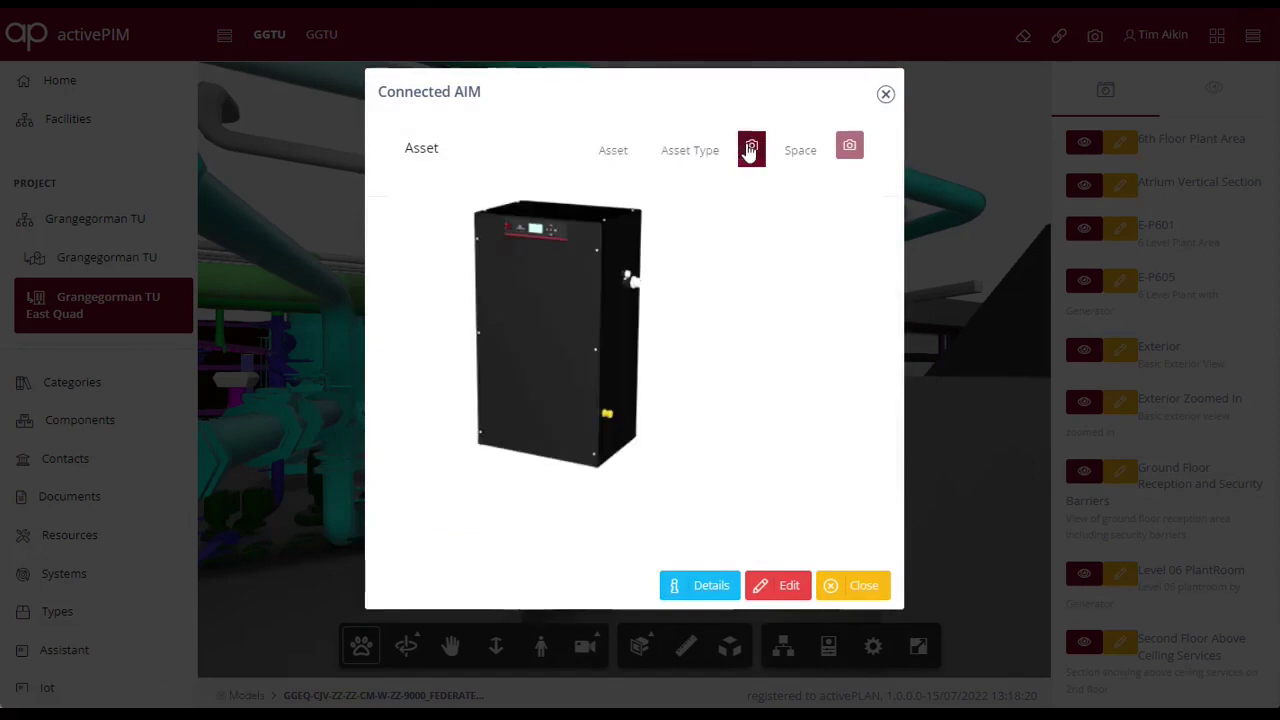
click(860, 586)
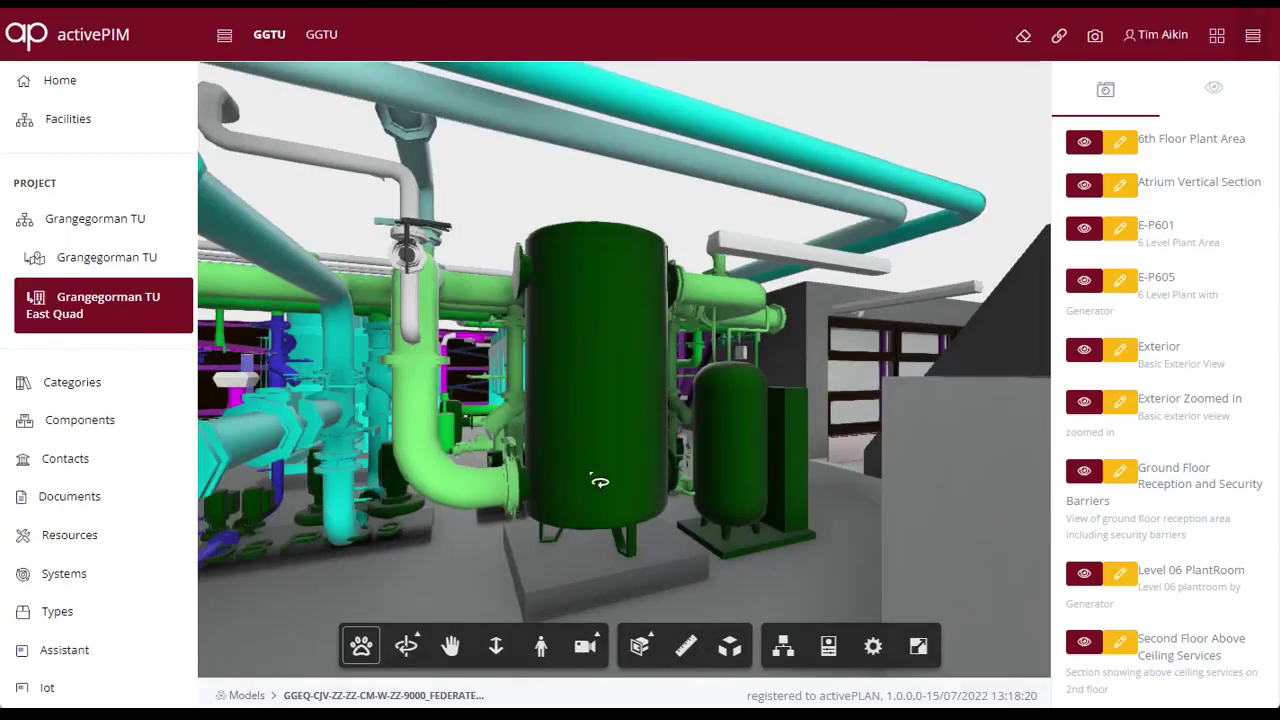
- Inspect the connected asset and asset type data of air handling unit AHU-013 in the plant area, and close the record
drag(782, 425, 603, 425)
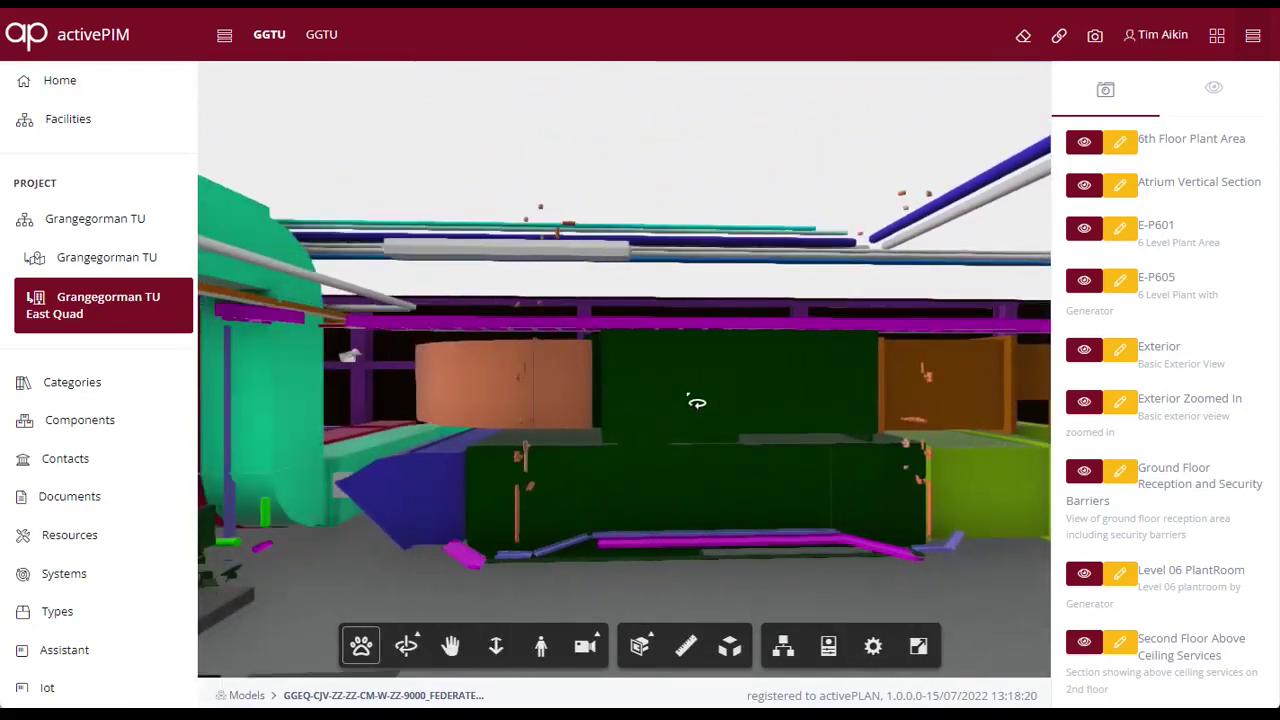
click(694, 400)
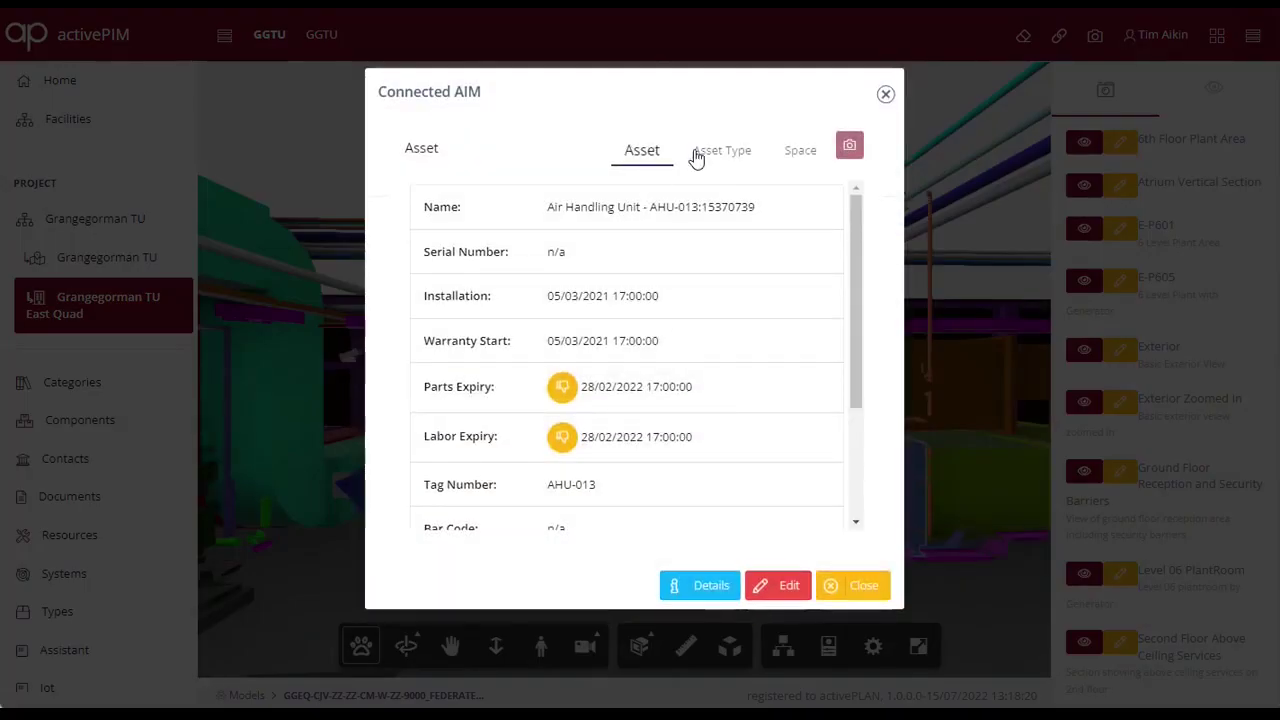
click(705, 158)
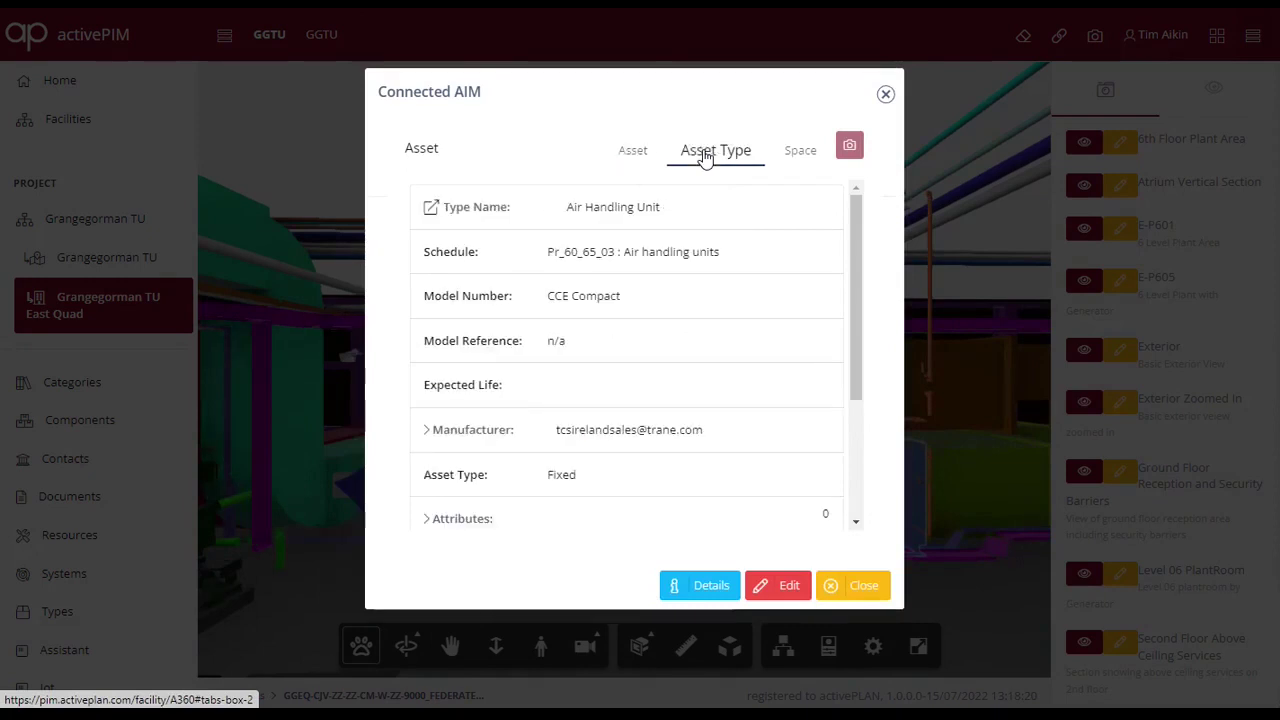
click(866, 589)
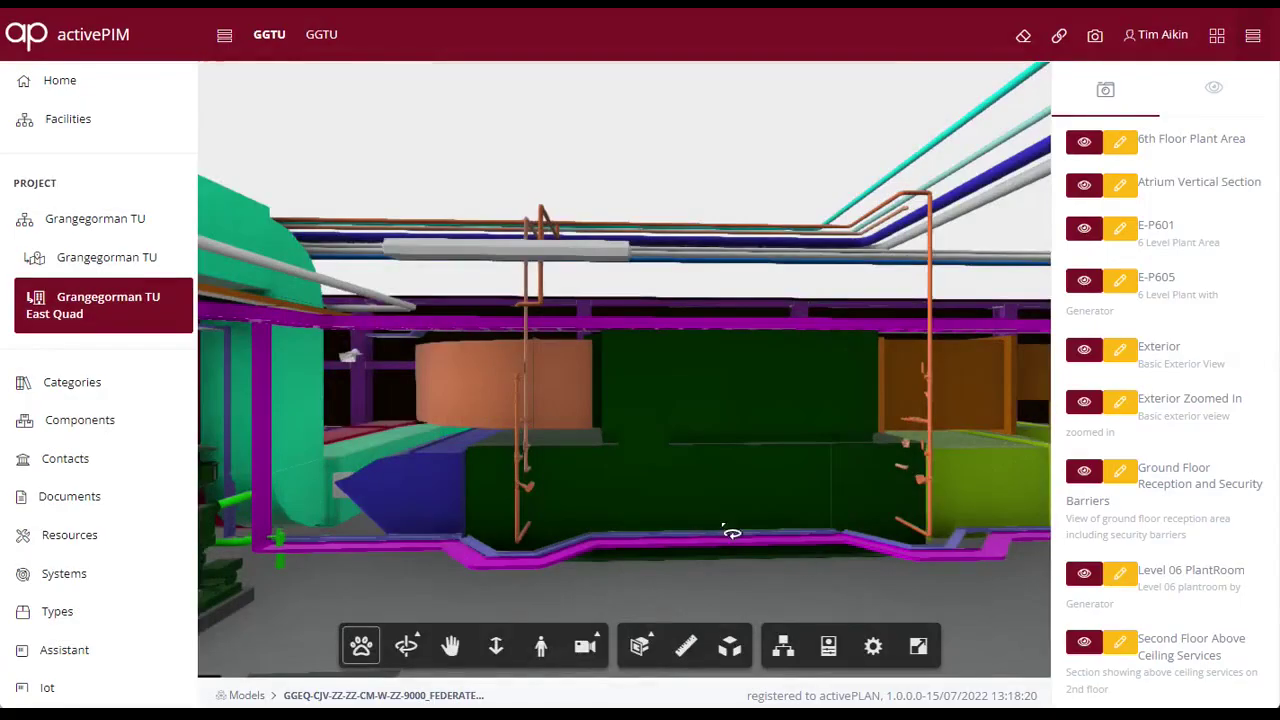
- Inspect the asset type data of the cold water storage tank in the plant area, and close the record
drag(434, 463, 485, 450)
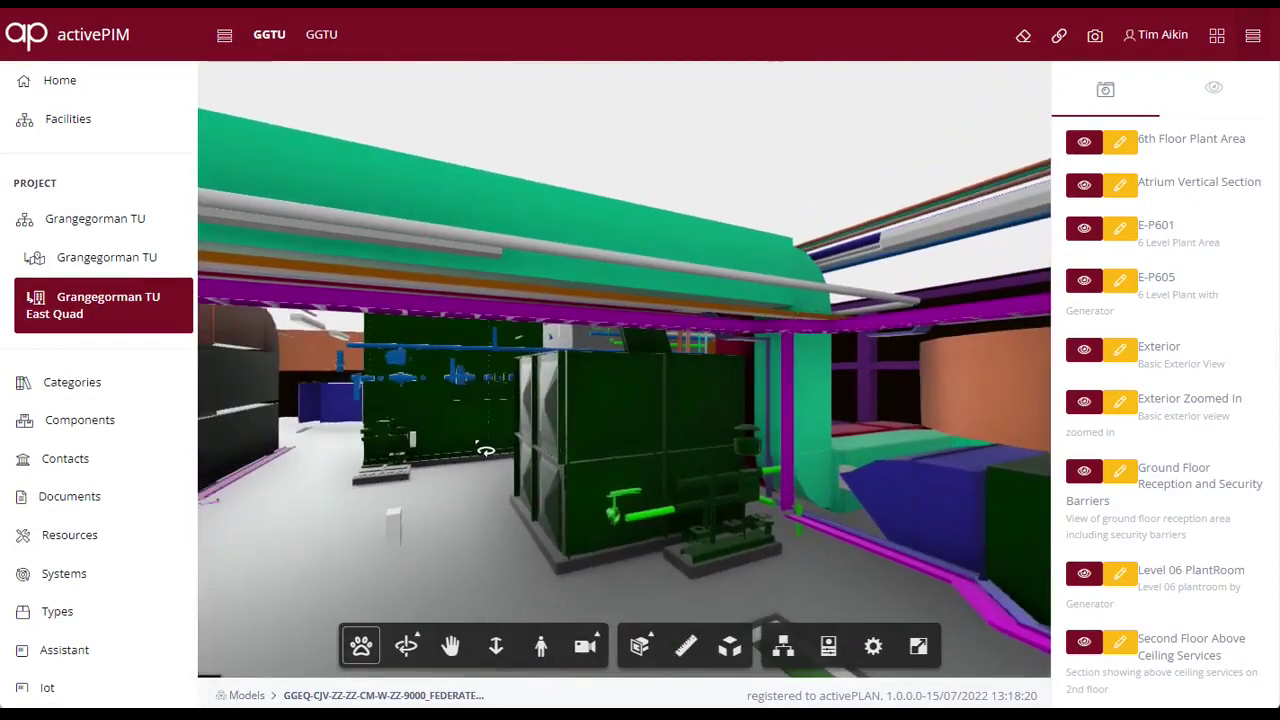
click(597, 418)
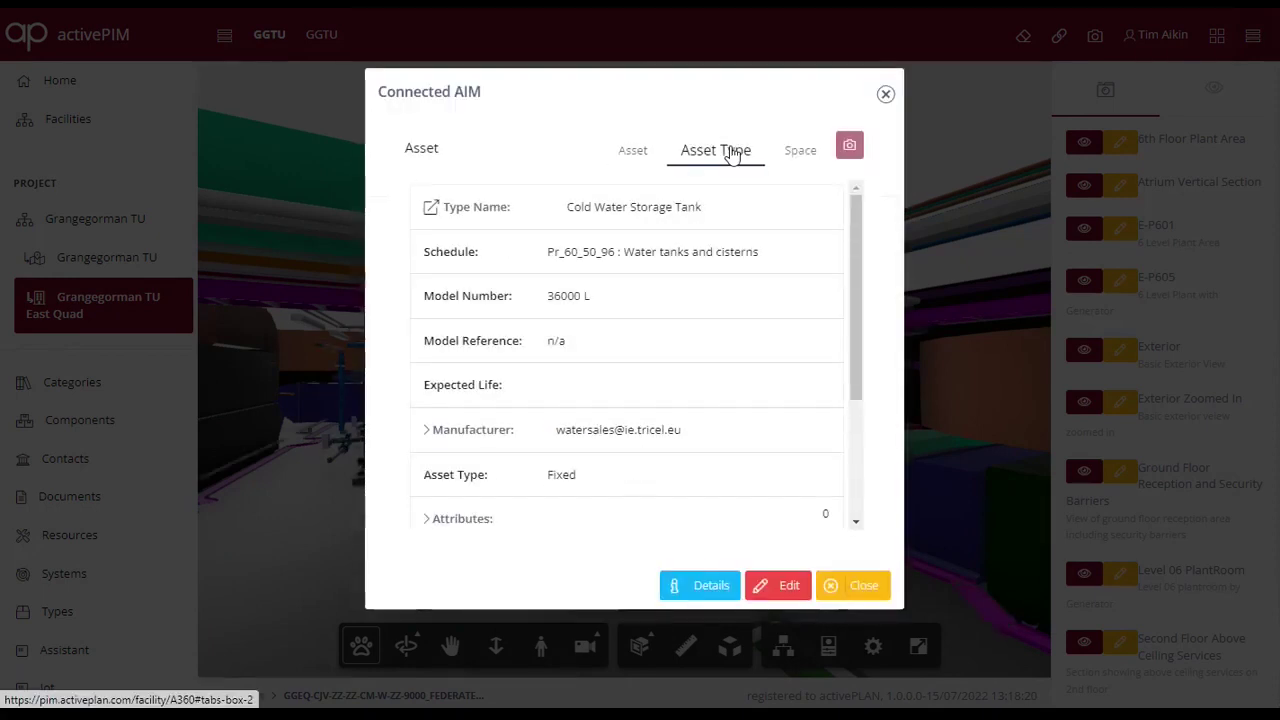
click(884, 96)
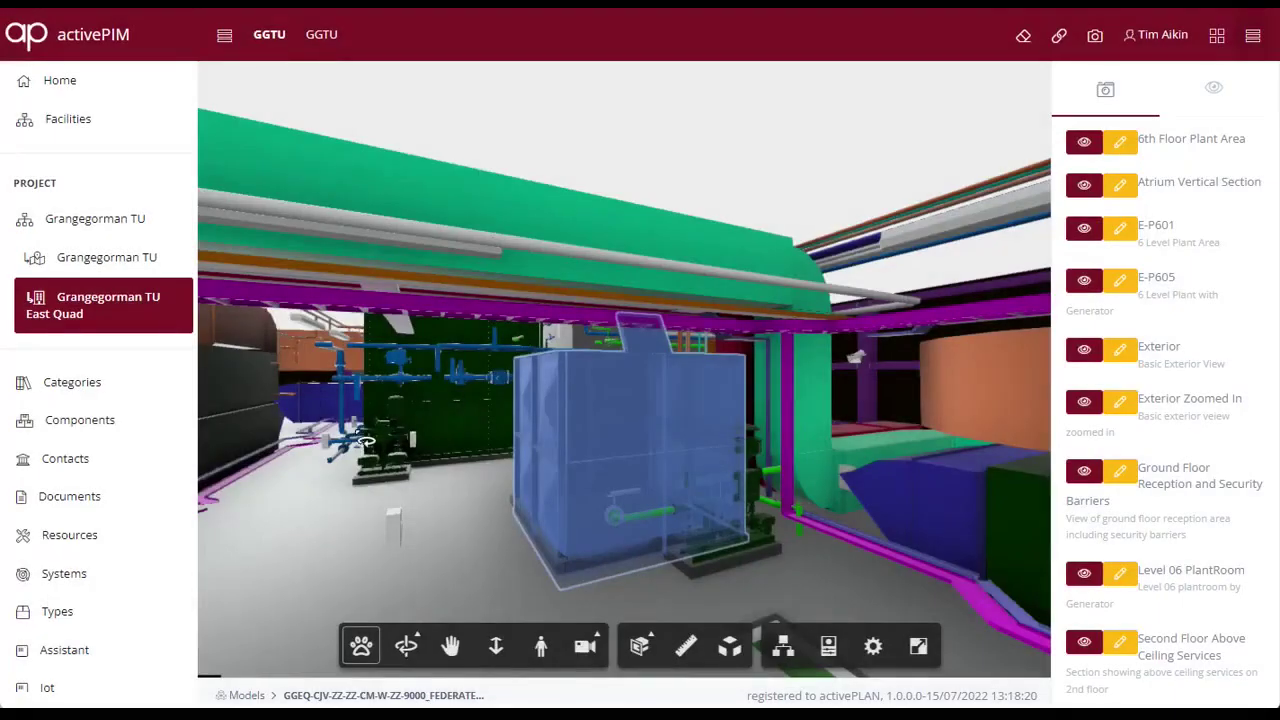
- Inspect the connected asset data of cold water supply pump P-14 beside the tanks, and close the record
drag(418, 423, 522, 557)
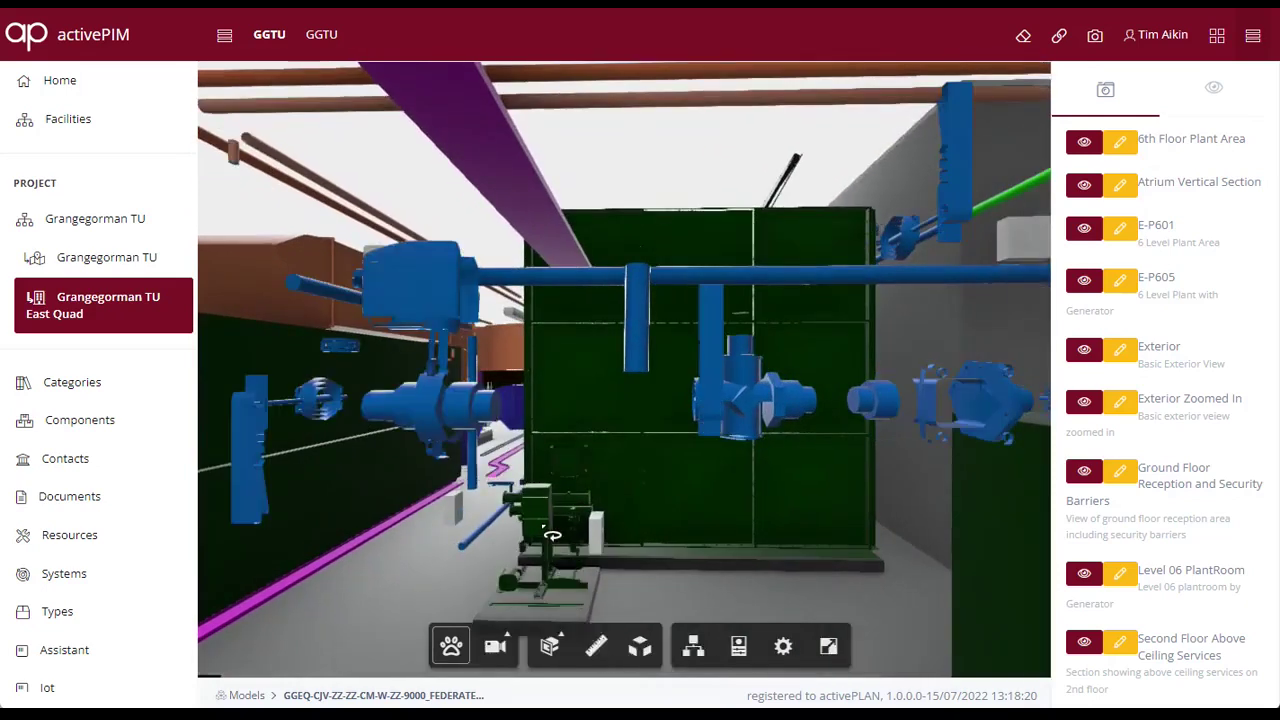
click(552, 535)
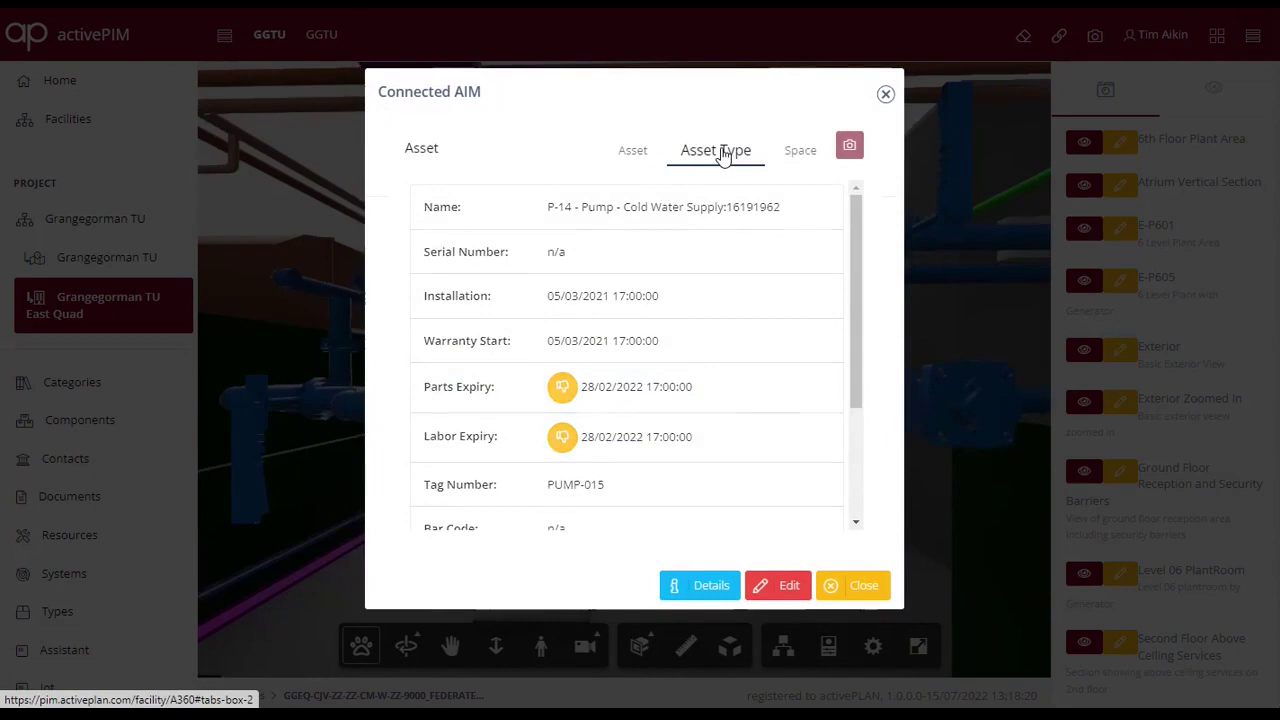
click(855, 585)
- Inspect the connected asset and asset type data of chiller C-002 in the plant area, and close the record
drag(435, 537, 634, 504)
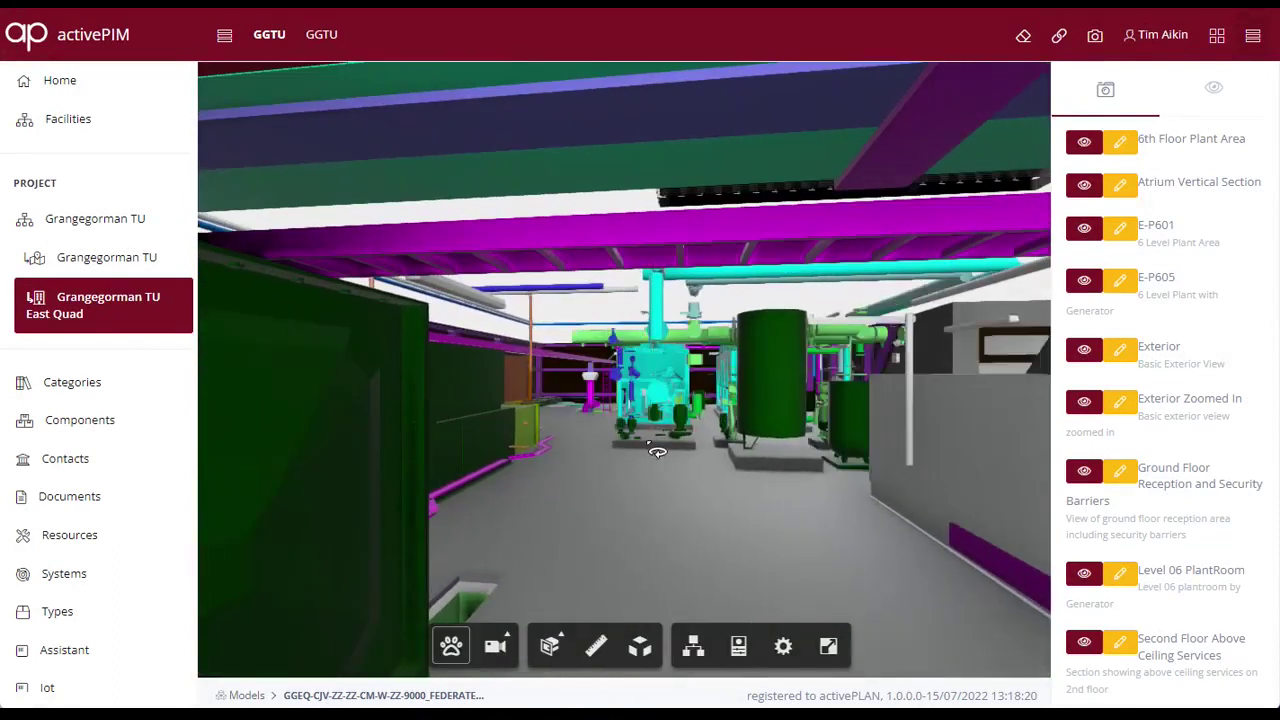
drag(657, 450, 782, 373)
double_click(782, 373)
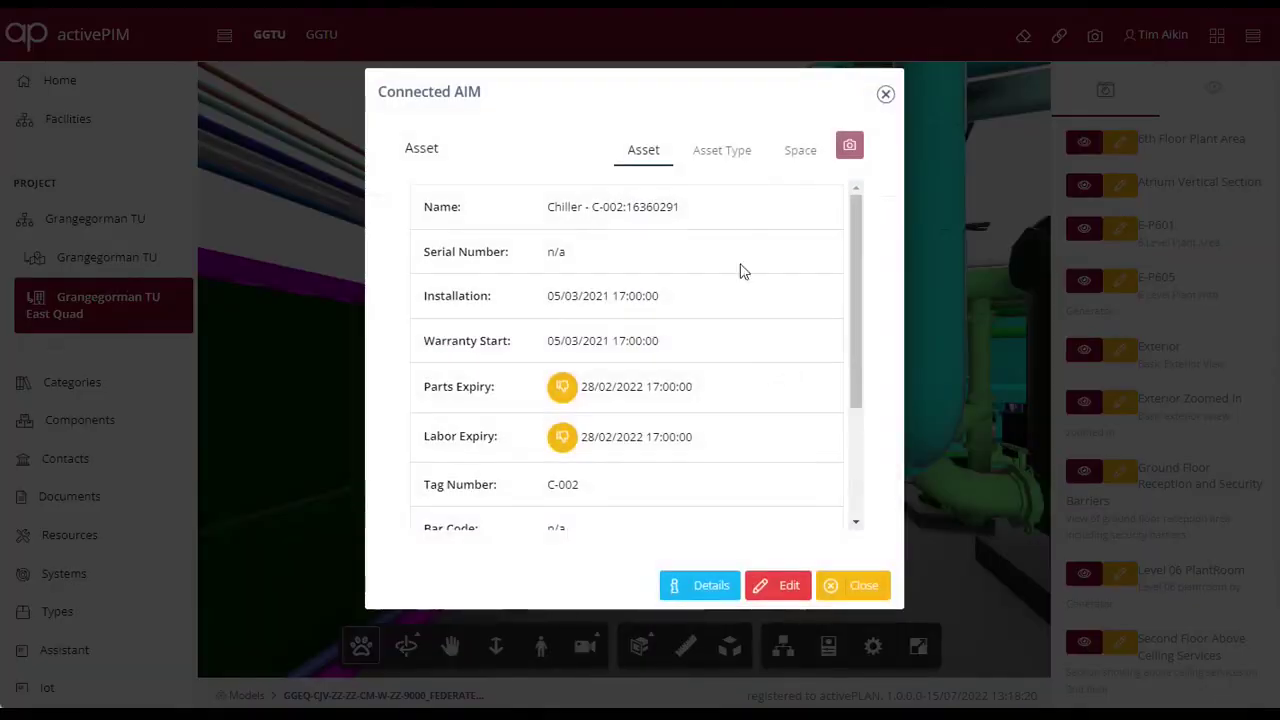
click(704, 156)
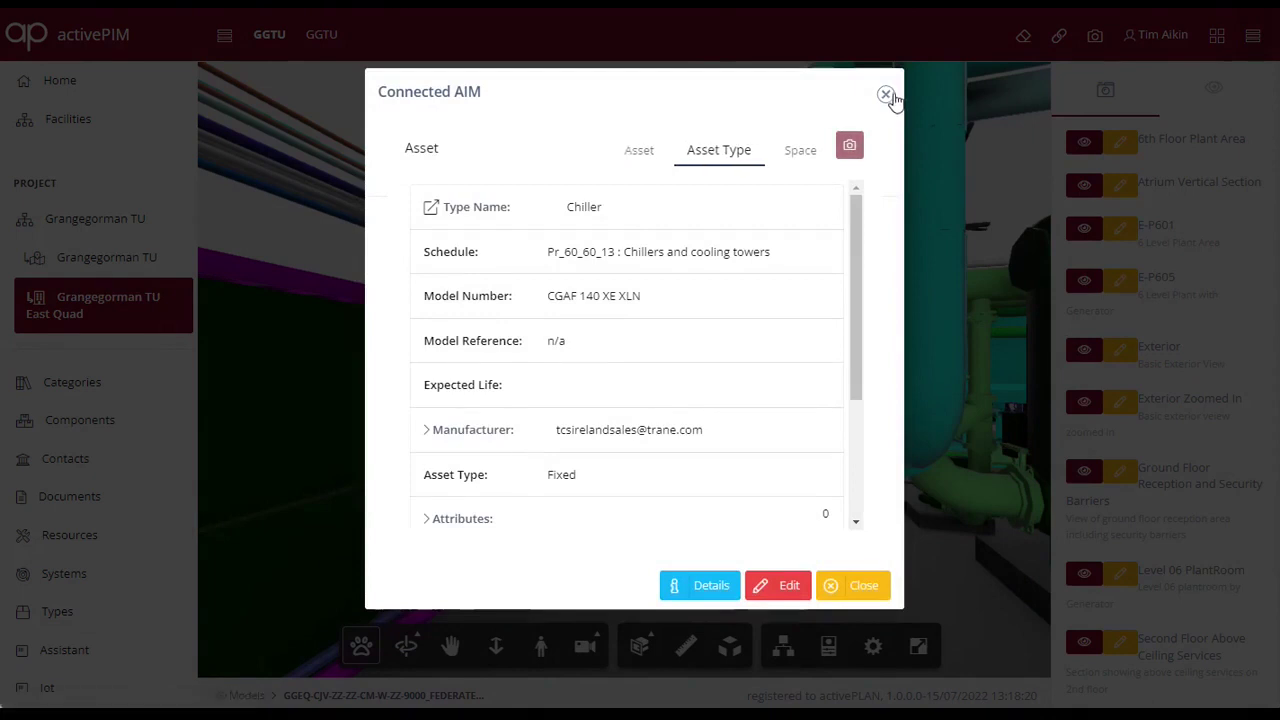
click(885, 95)
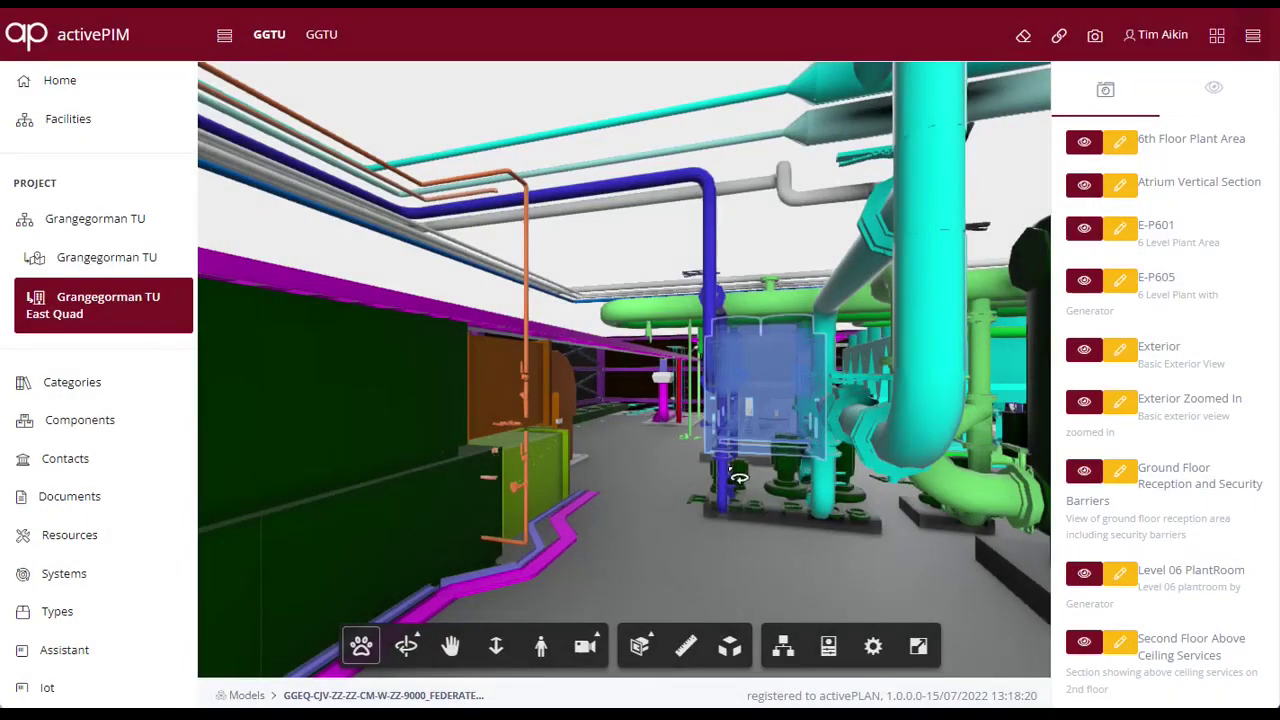
- Inspect the asset data, asset type and type photograph of secondary circuit air handling pump PUMP-008 near the chiller
scroll(694, 441, up, 4)
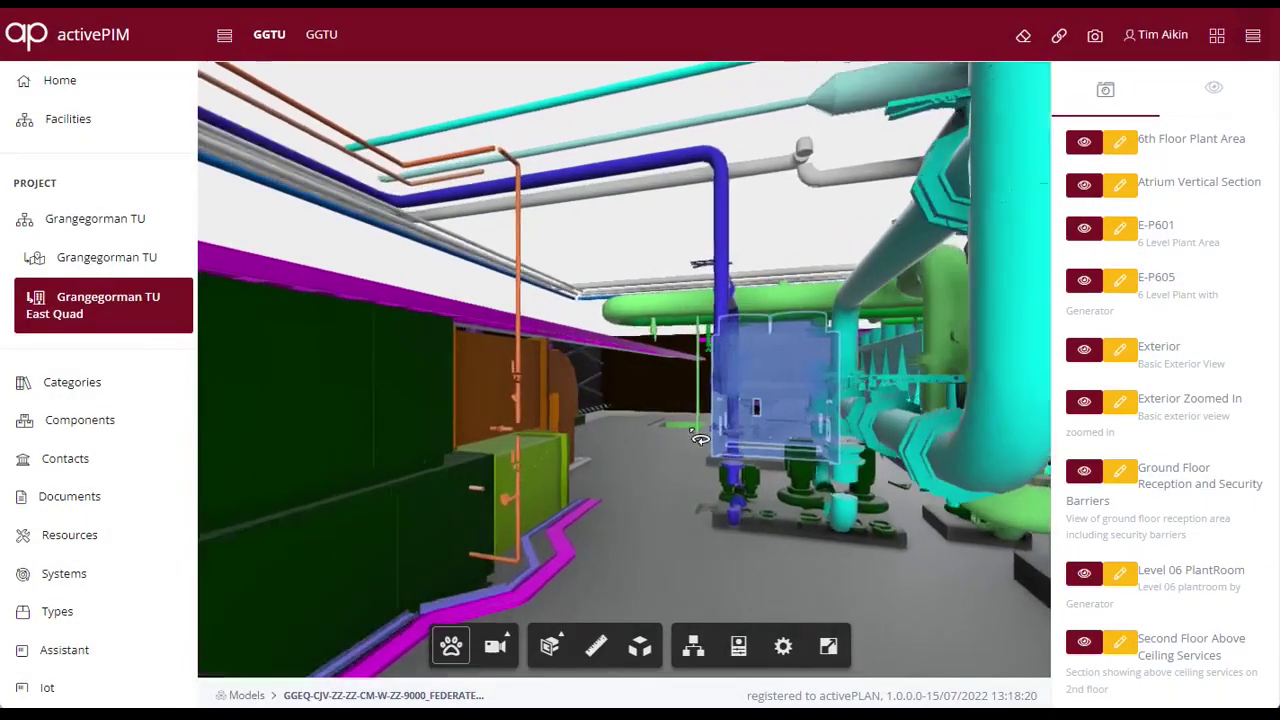
drag(693, 441, 877, 558)
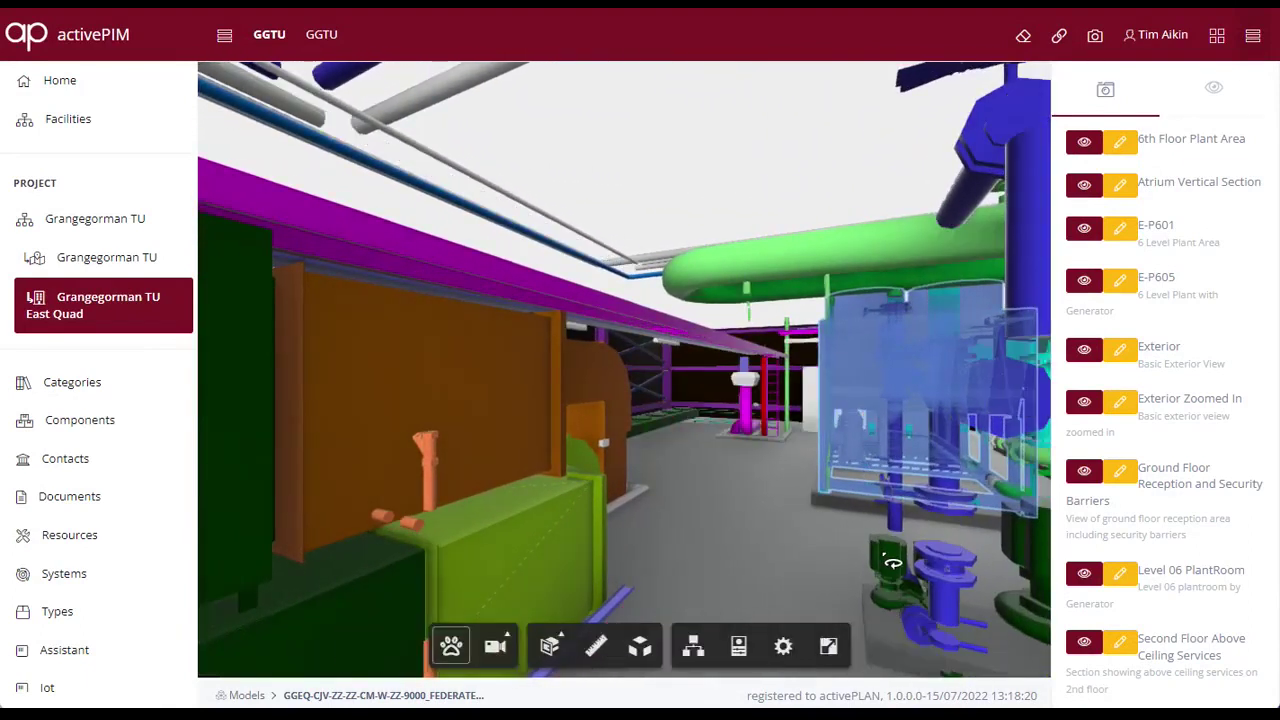
click(892, 563)
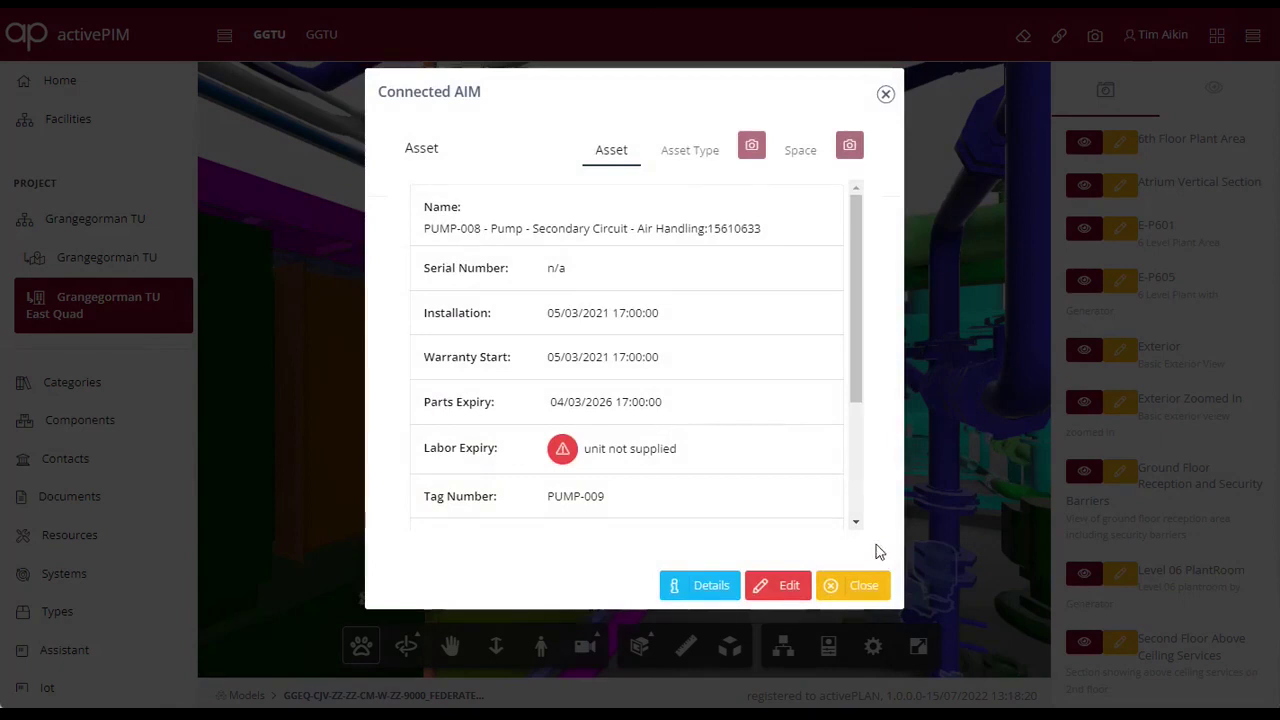
click(696, 148)
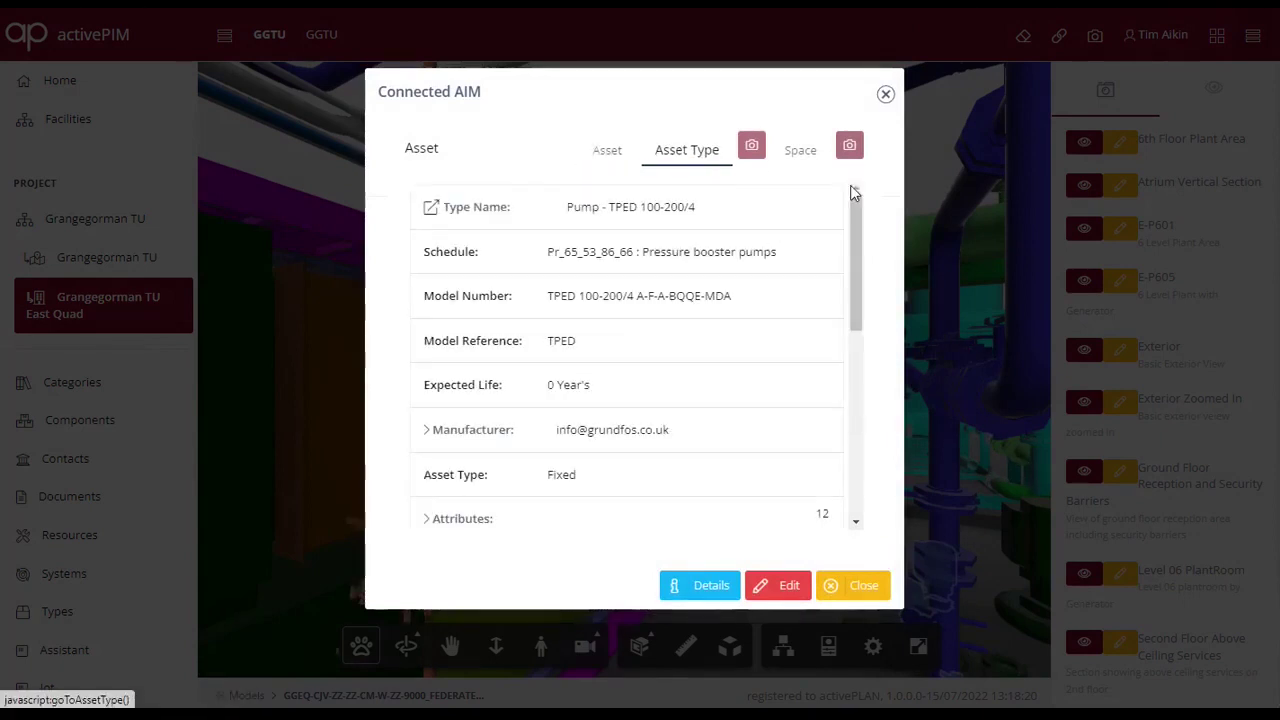
scroll(856, 231, down, 1)
drag(856, 231, 834, 203)
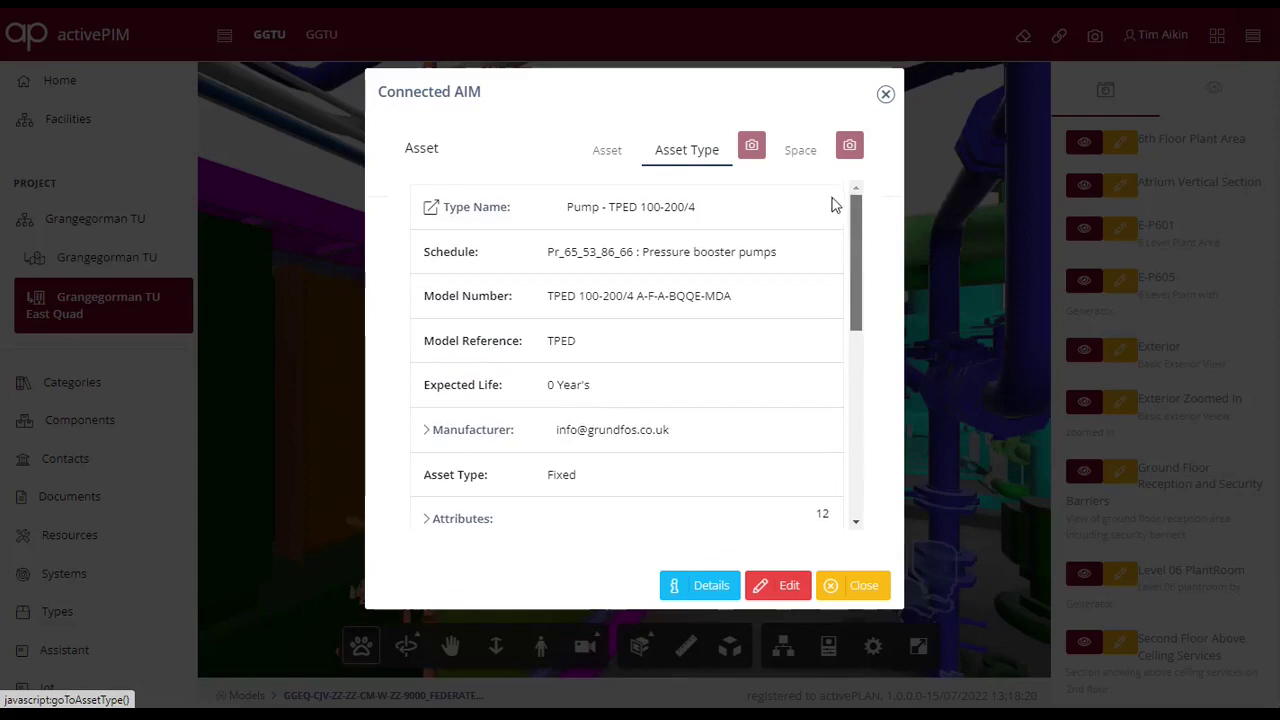
click(753, 150)
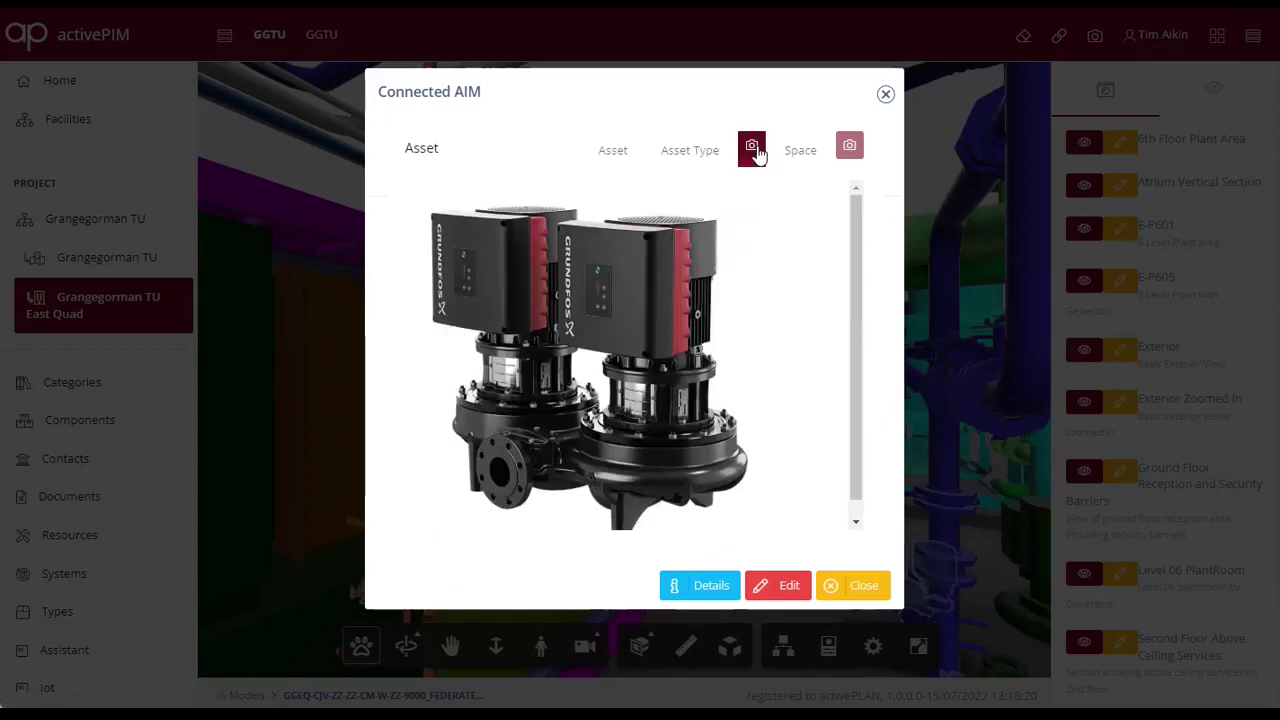
- Open the full component details of PUMP-008, review them, and check the validation summary of its requirement
click(709, 592)
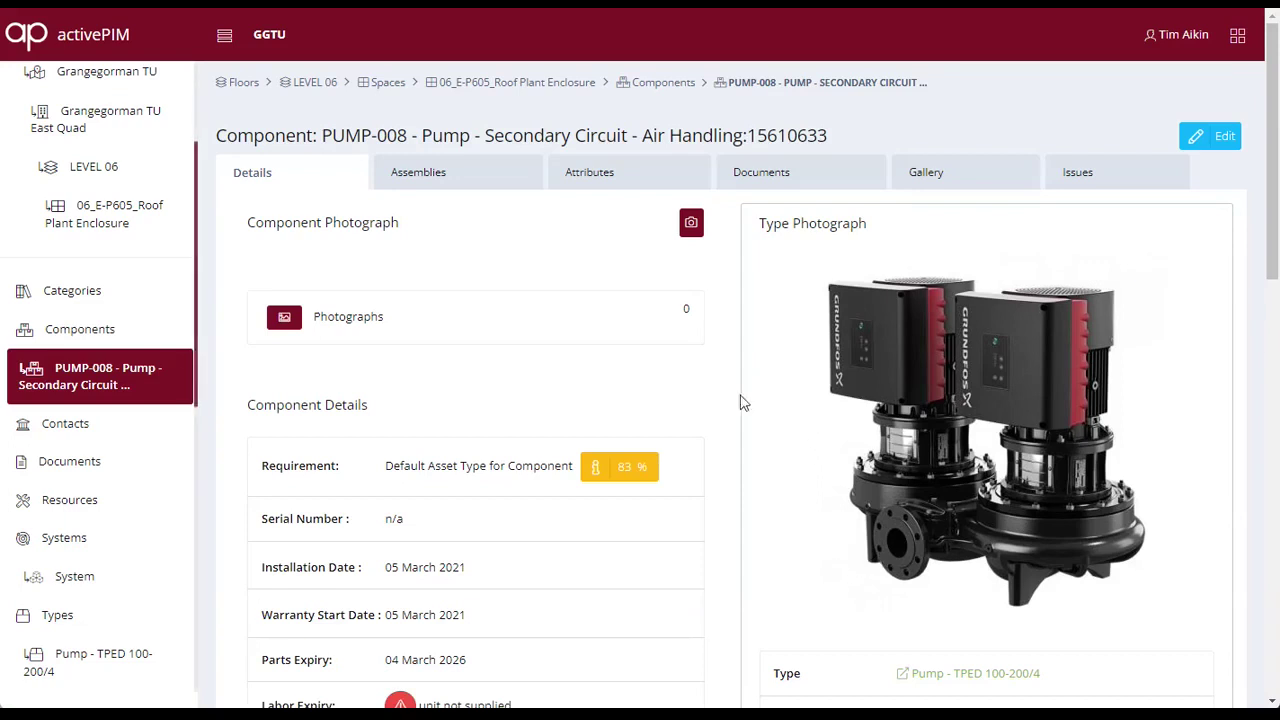
scroll(726, 395, down, 5)
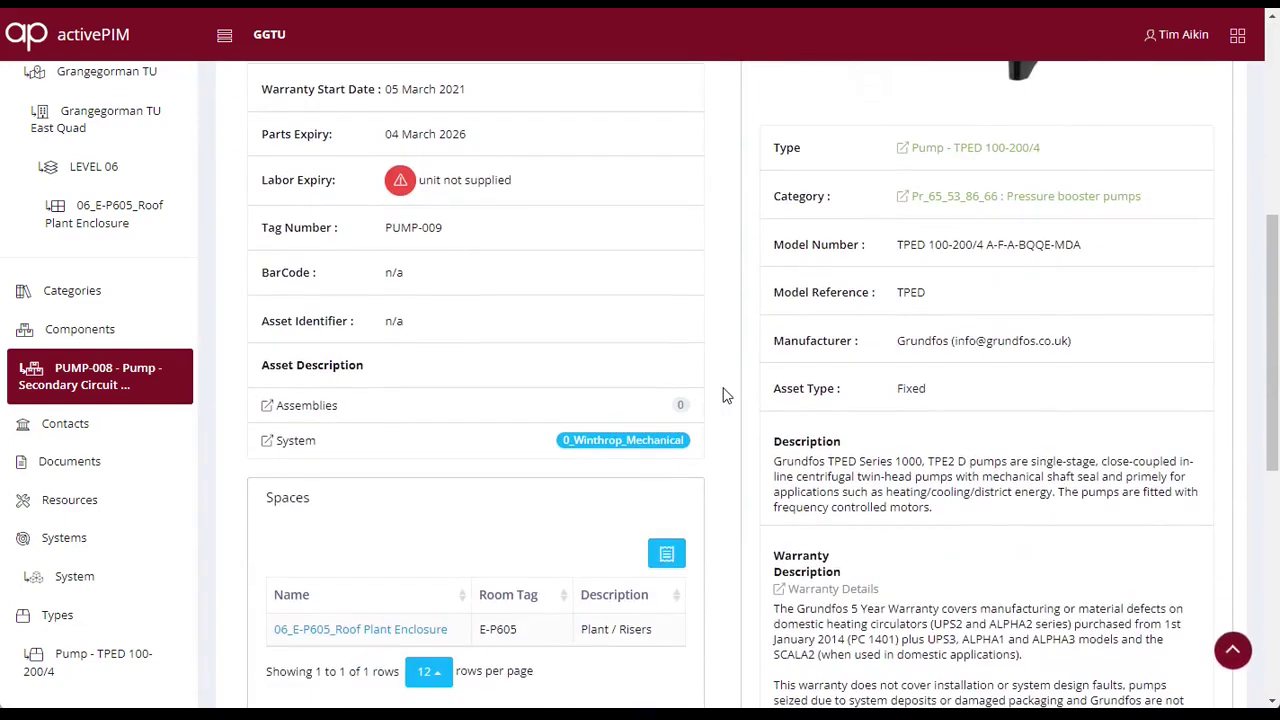
scroll(726, 395, down, 5)
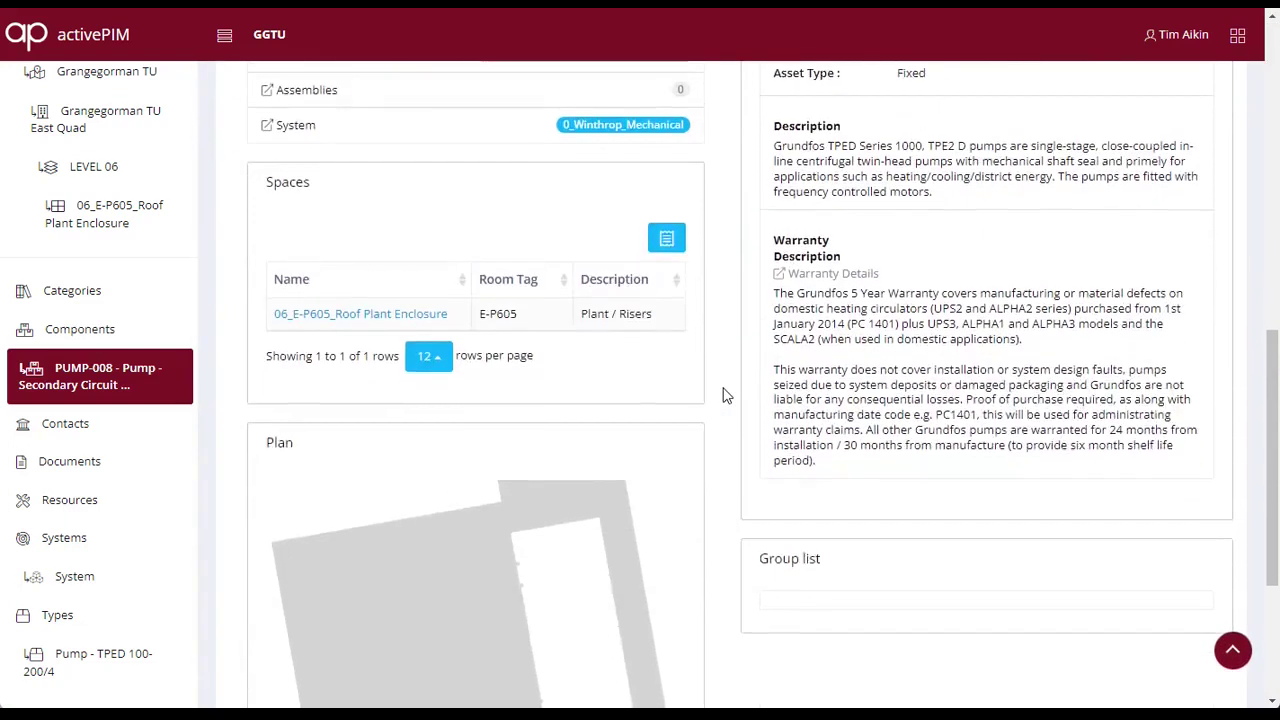
scroll(726, 395, up, 10)
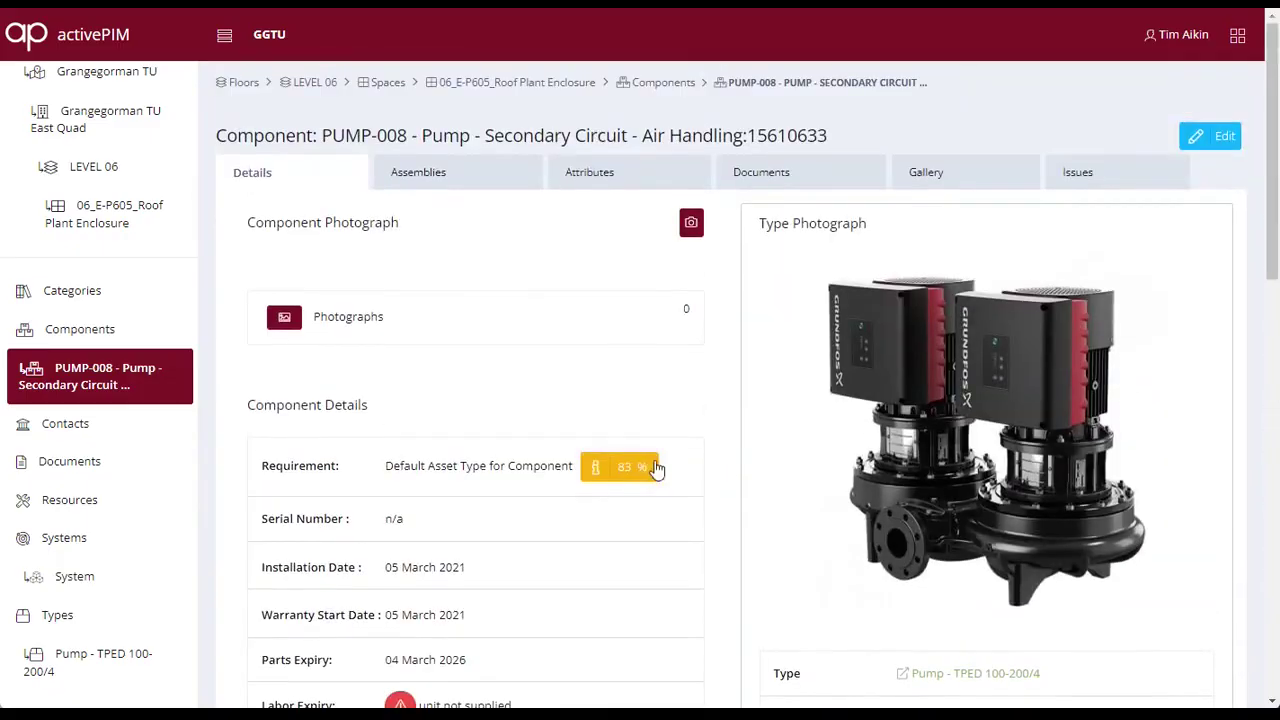
click(624, 468)
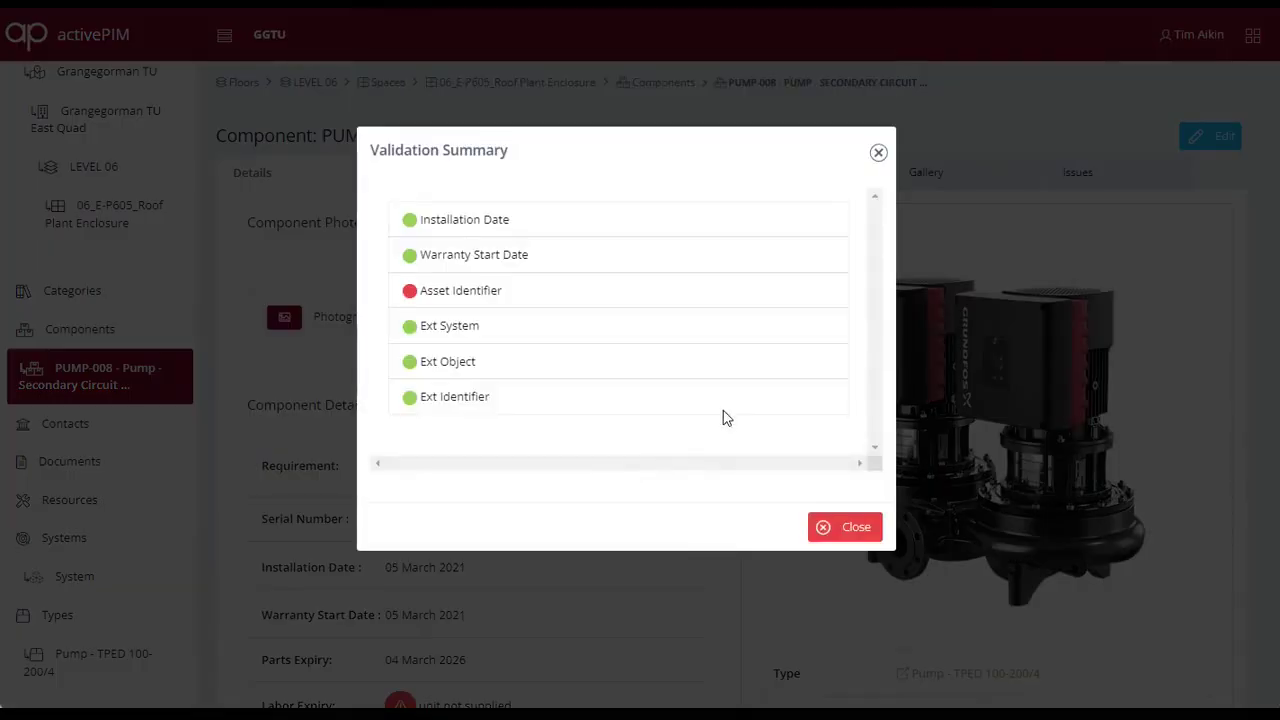
click(879, 153)
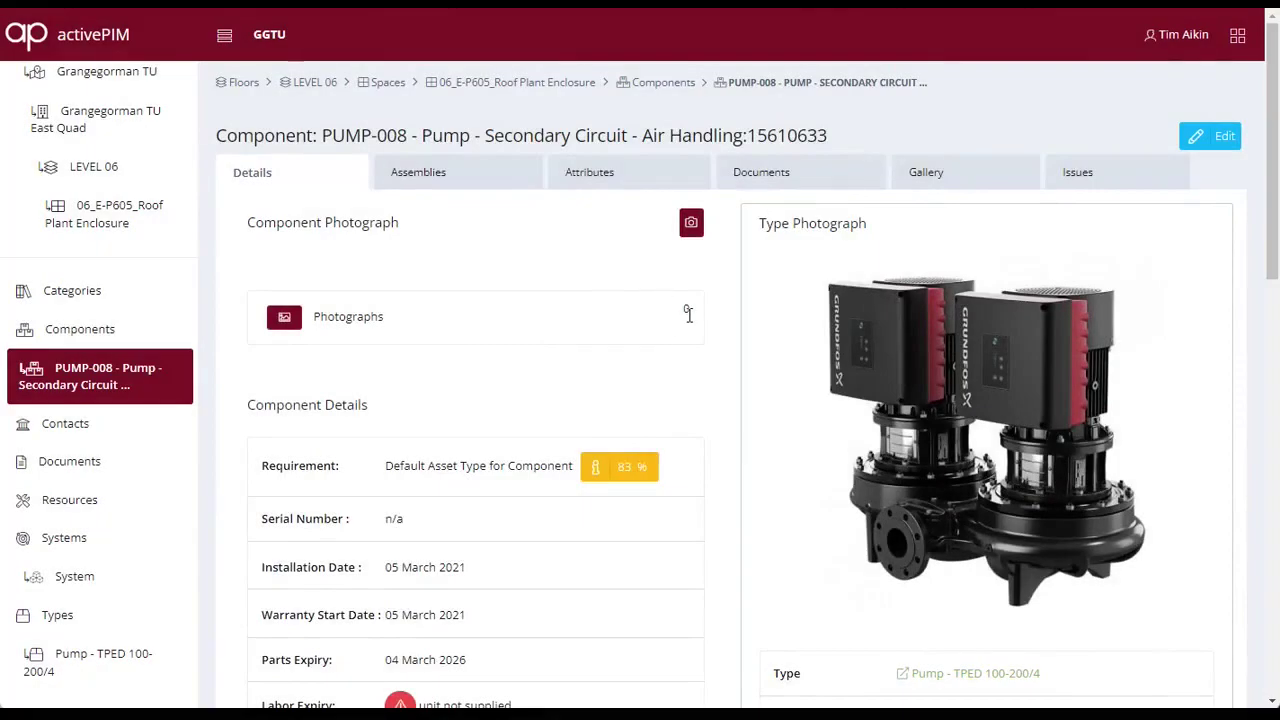
- Open the pump's space 06_E-P605_Roof Plant Enclosure and display its 360 photo
scroll(688, 314, down, 10)
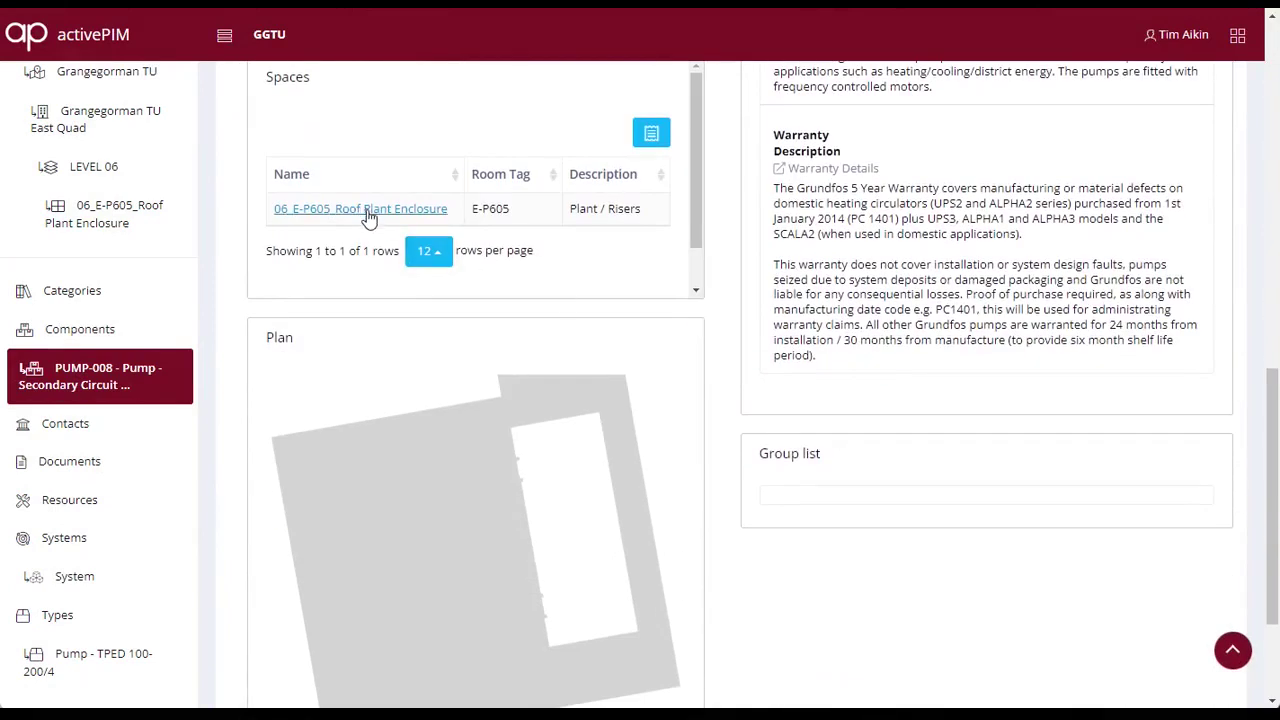
click(367, 212)
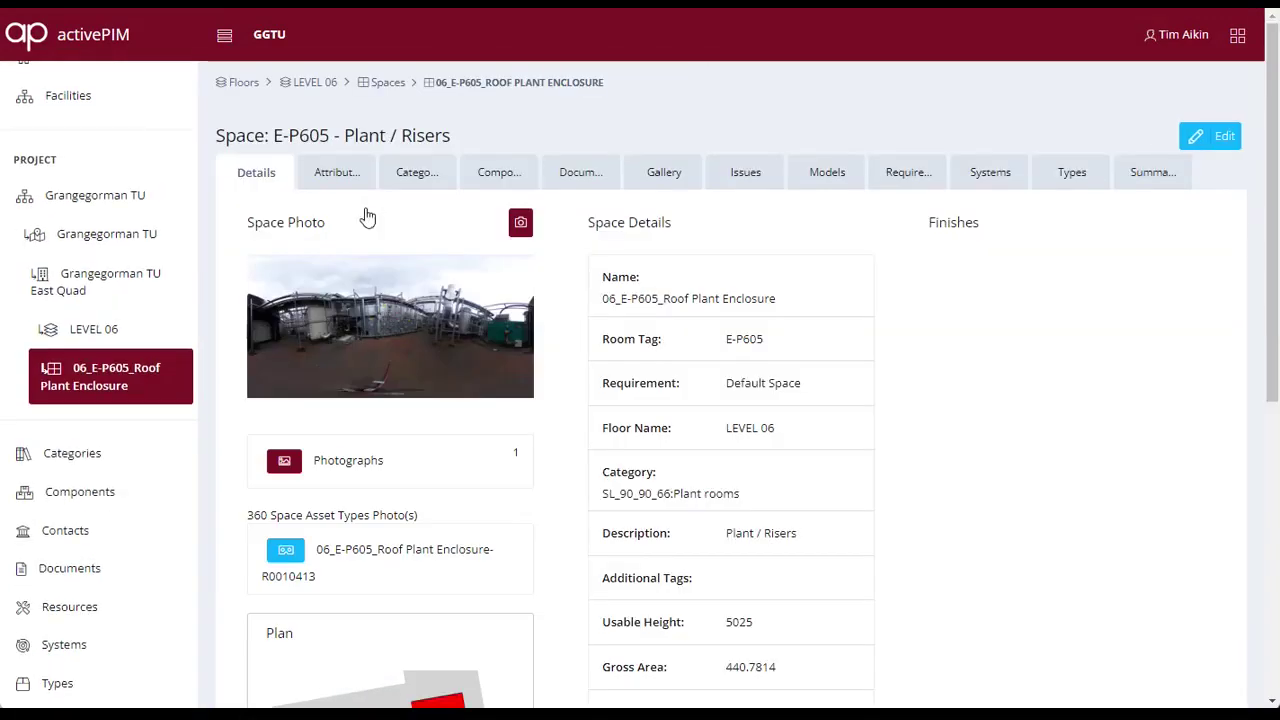
click(285, 554)
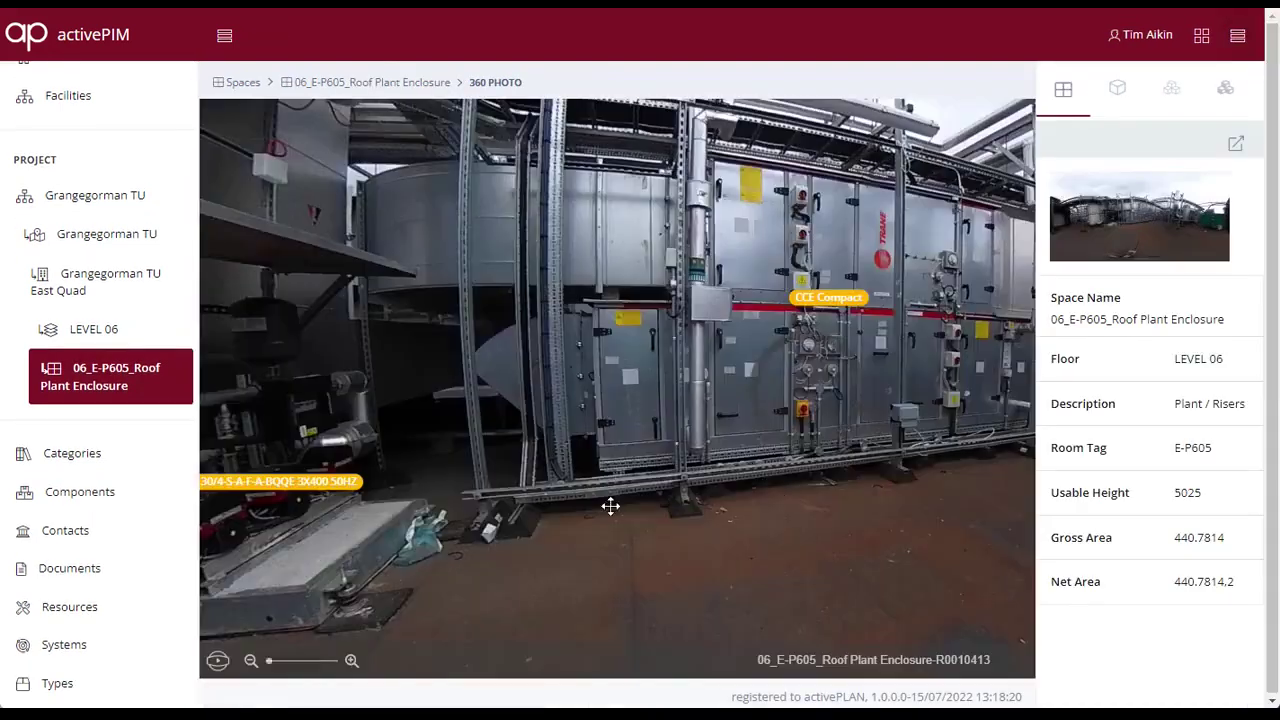
- Inspect the type data of the air handling unit tagged CCE Compact in the 360 photo
drag(824, 400, 314, 371)
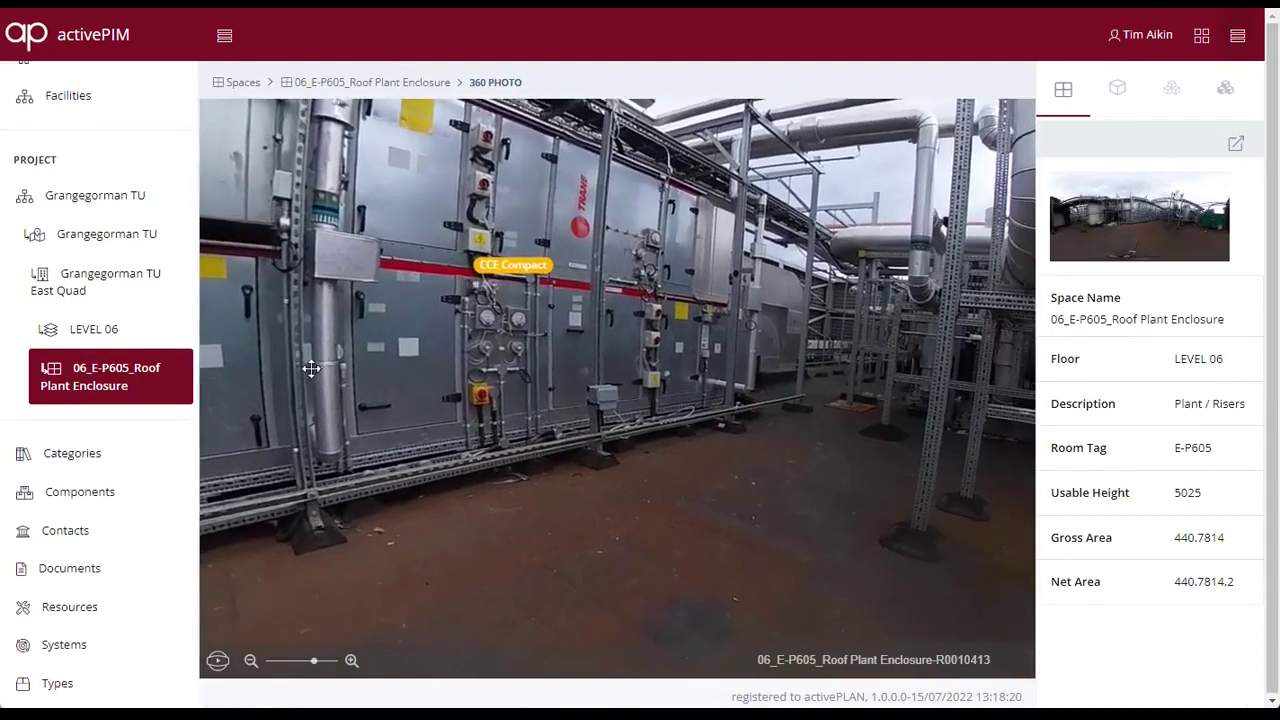
drag(891, 351, 1040, 259)
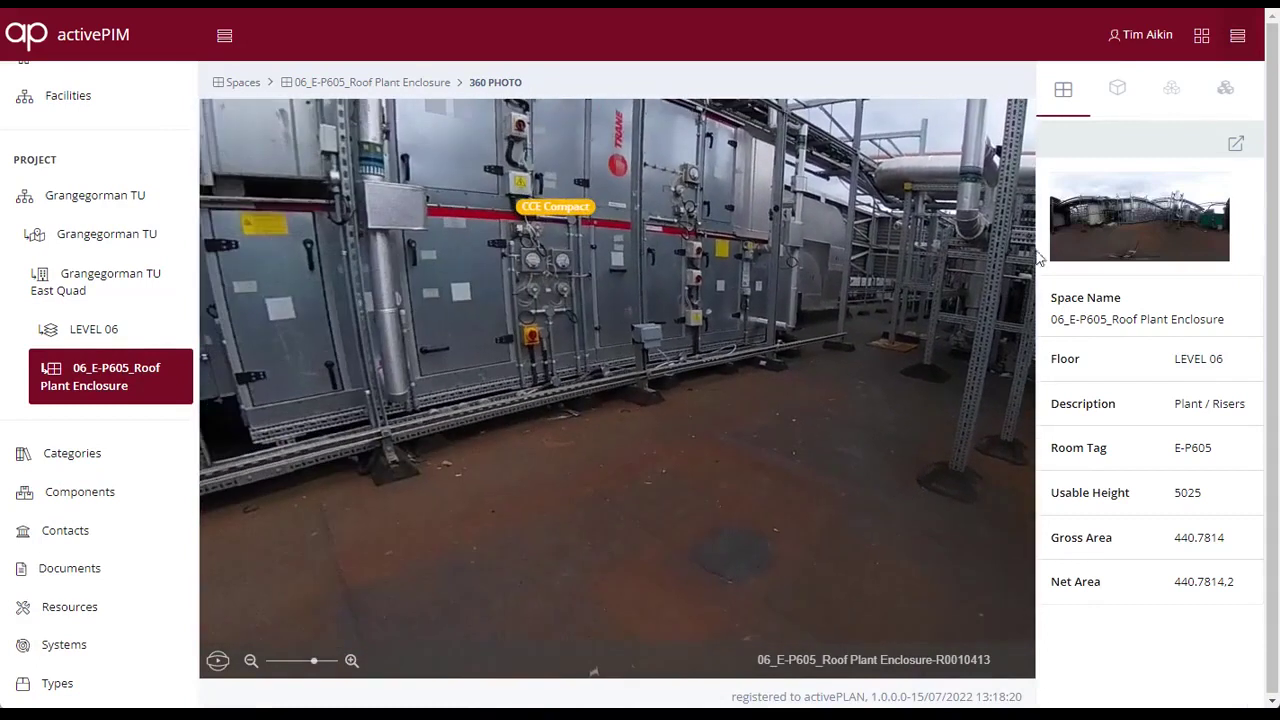
drag(512, 282, 705, 276)
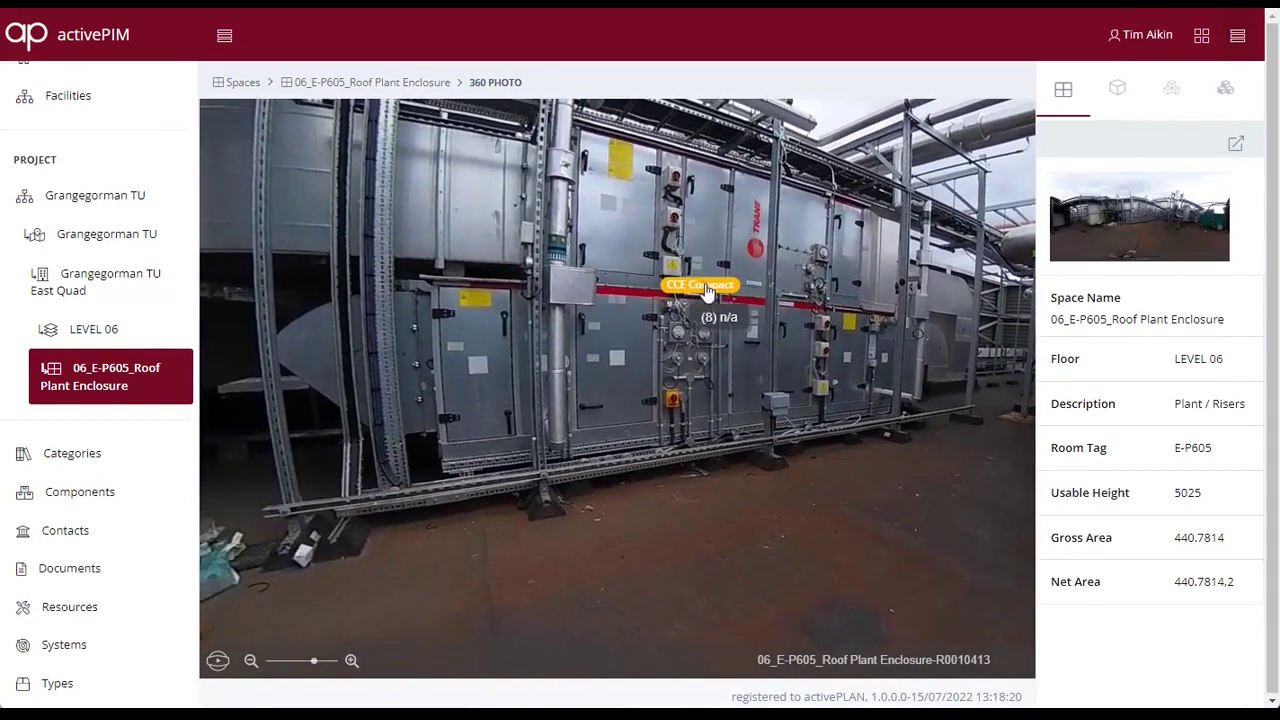
click(707, 290)
- Inspect the type data of the TPED 125-130/4 pump and the 36000 L cold water storage tank in the 360 photo
drag(322, 397, 318, 367)
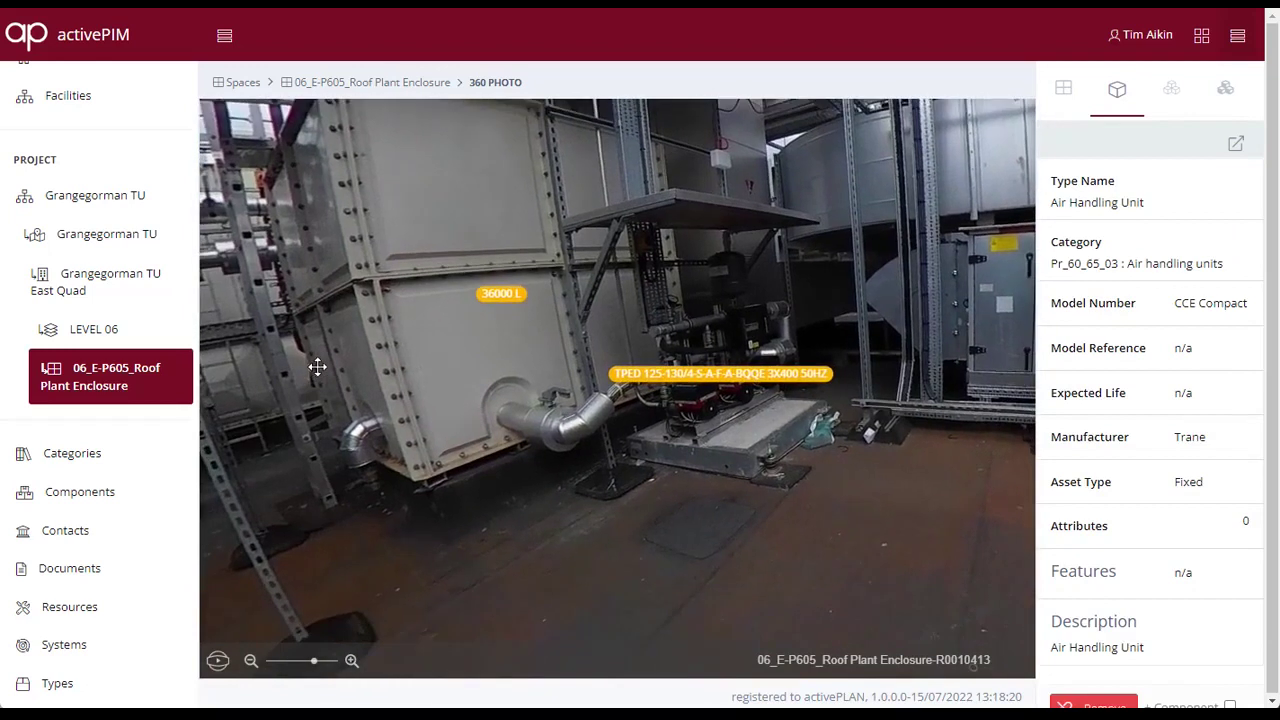
click(693, 380)
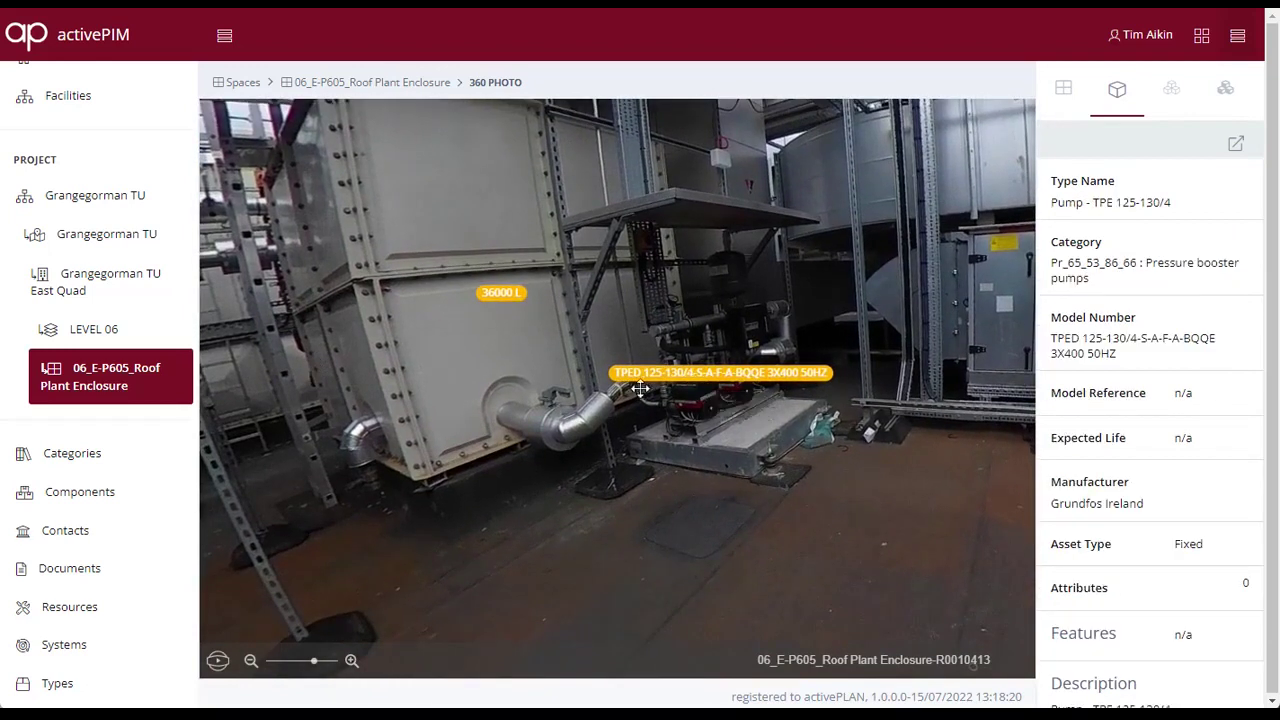
drag(701, 466, 910, 349)
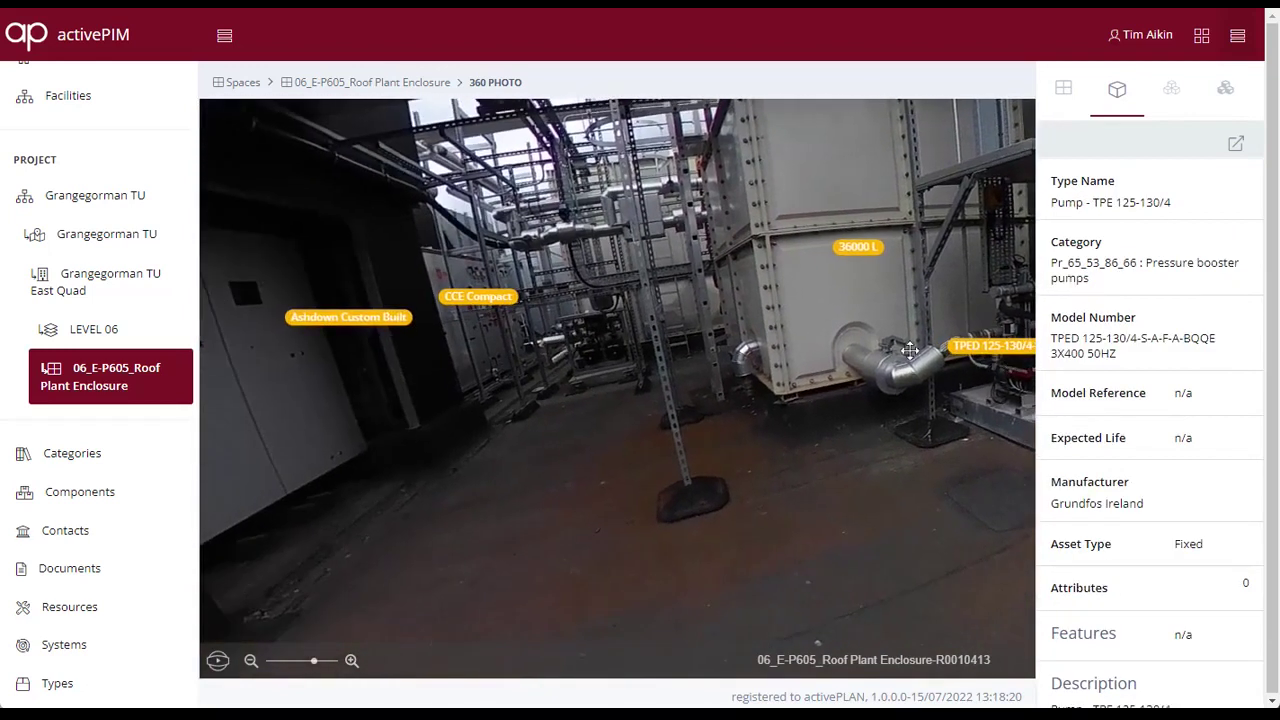
click(868, 252)
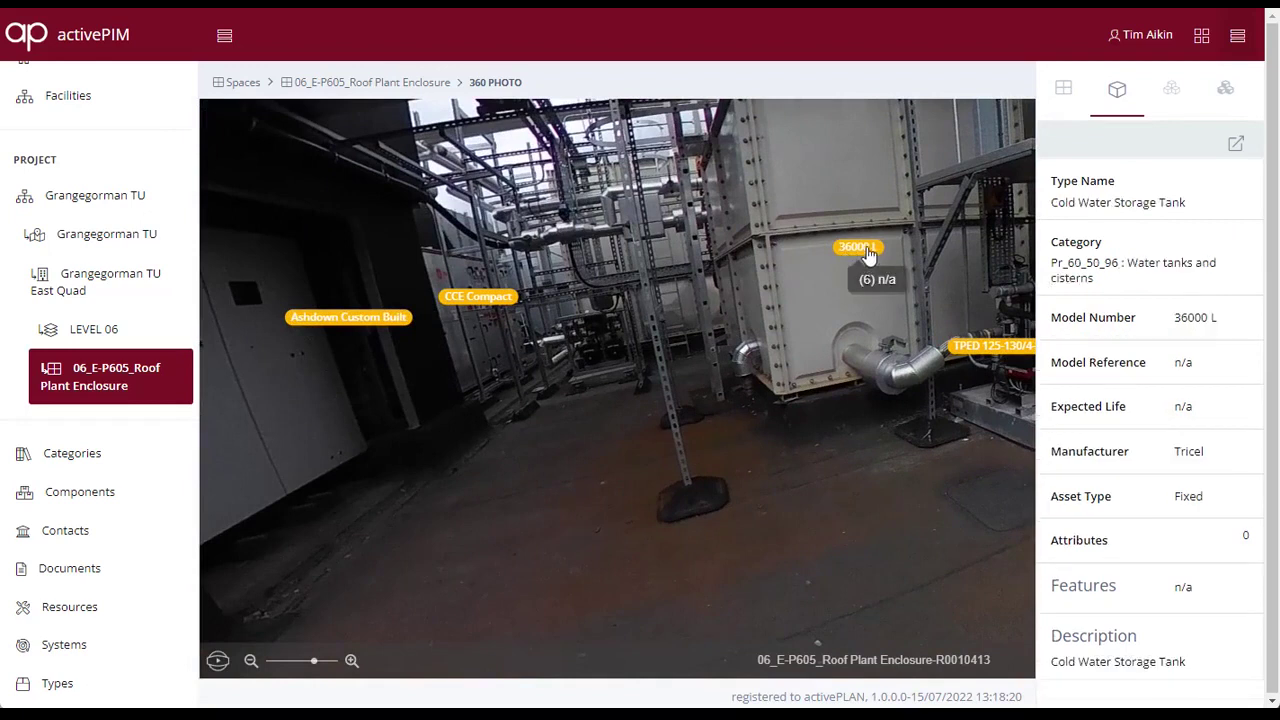
- Inspect the type data of the horn loudspeaker tagged APH3OT/ENC above the pump in the 360 photo
drag(375, 333, 47, 327)
drag(630, 259, 403, 554)
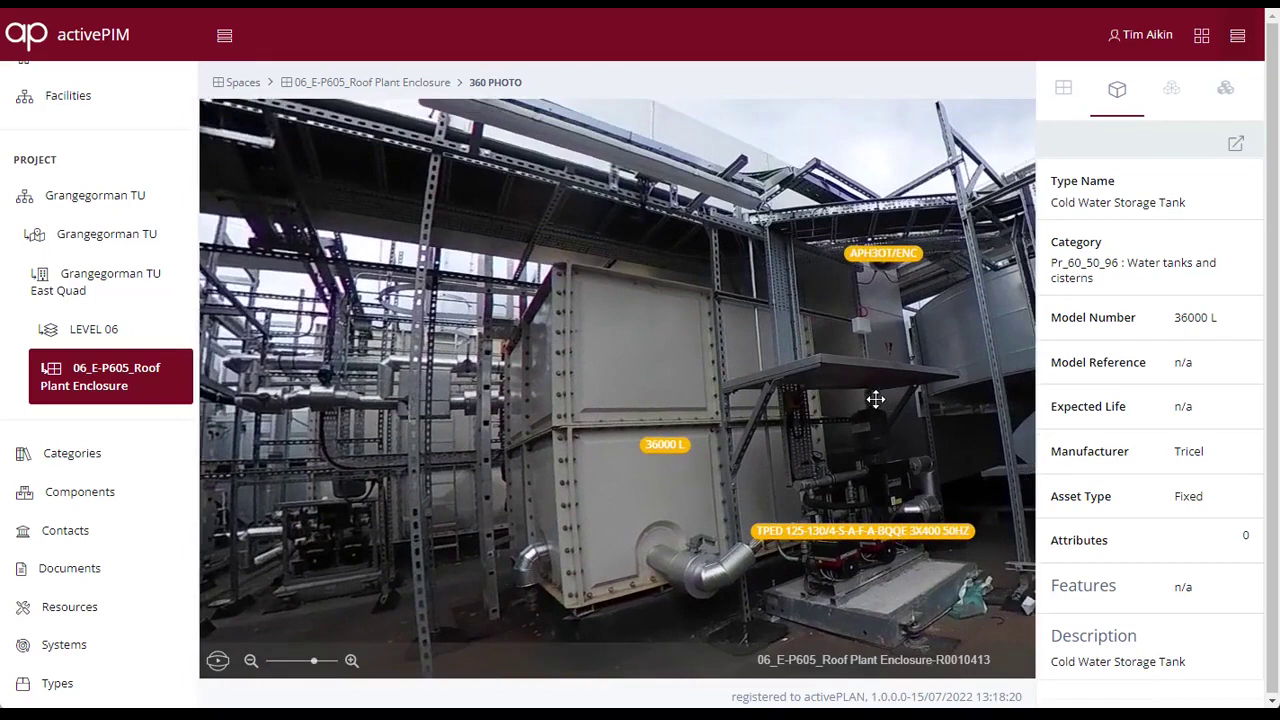
drag(874, 400, 755, 382)
click(820, 248)
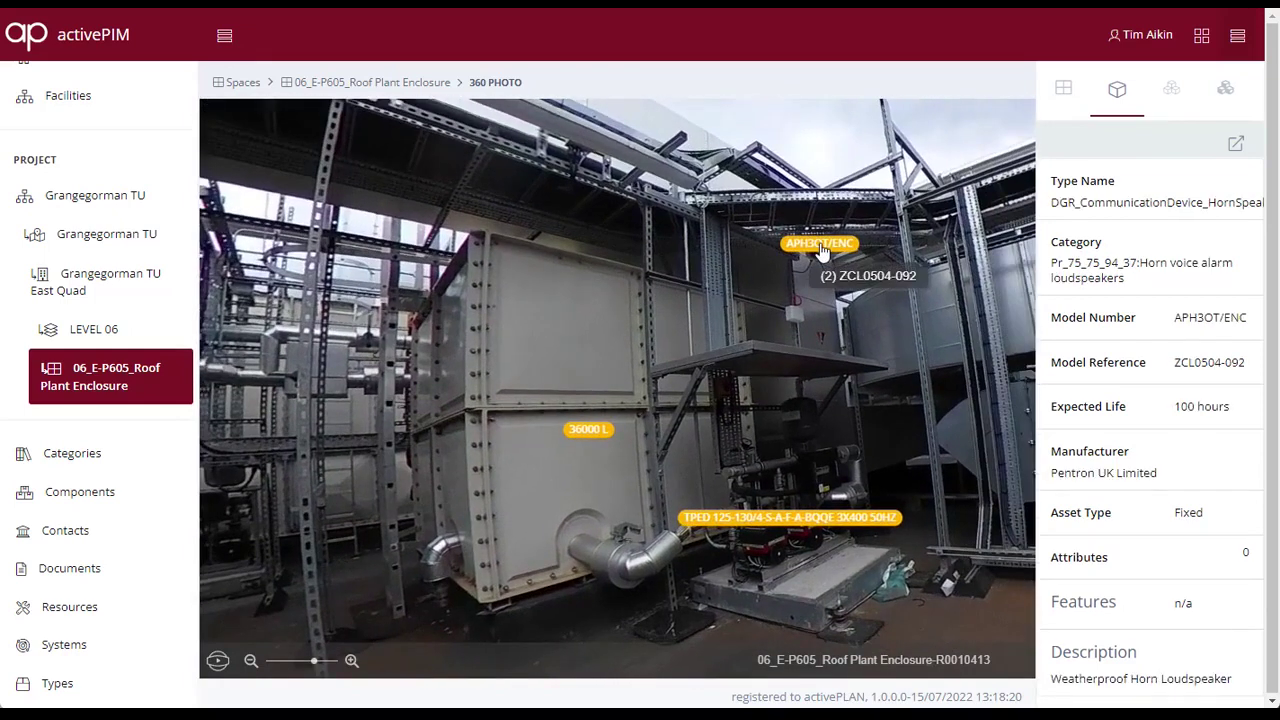
- Inspect the type data of the pressurisation unit tagged PHT A F225 beside the diesel generator in the 360 photo
drag(914, 338, 426, 303)
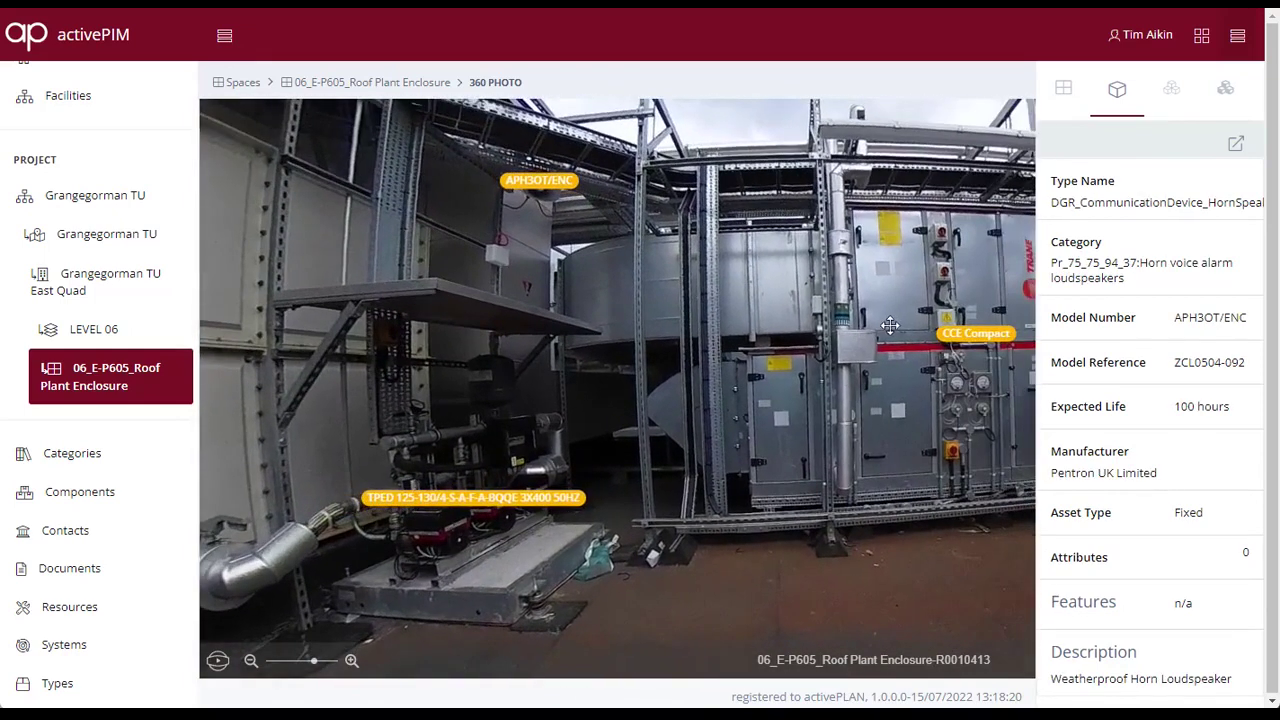
drag(890, 325, 497, 371)
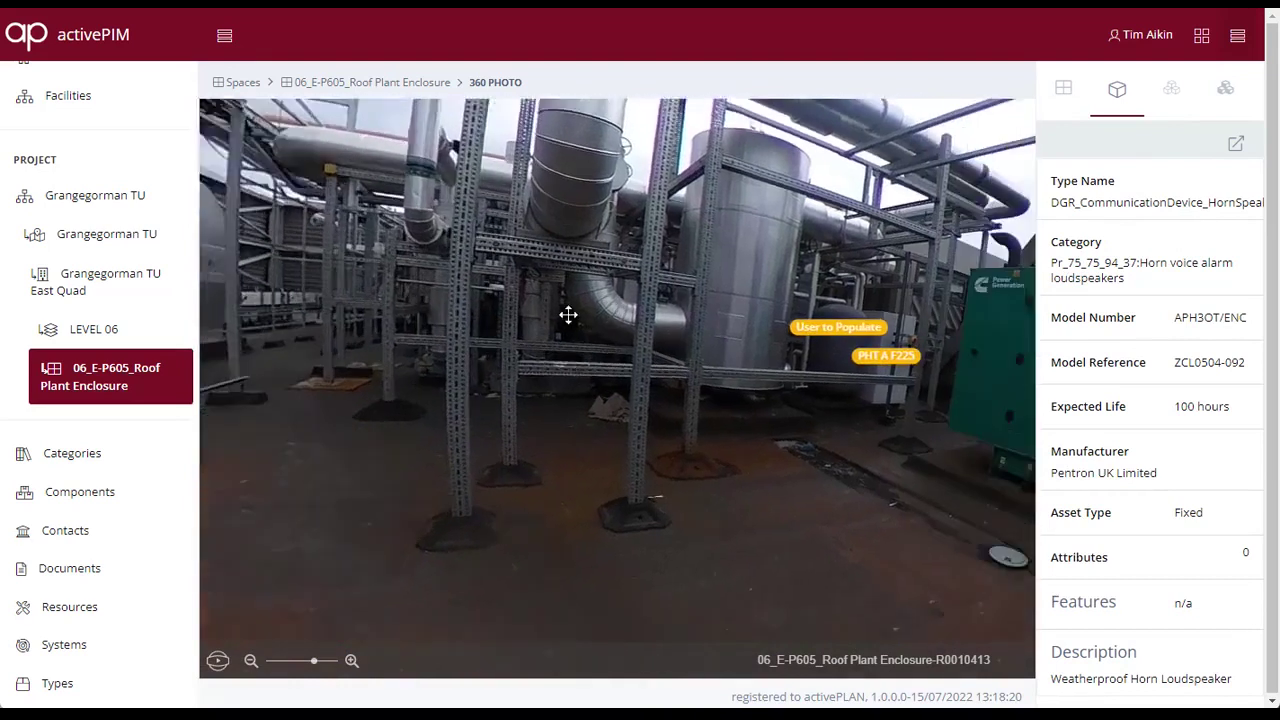
drag(568, 315, 548, 375)
drag(695, 441, 617, 371)
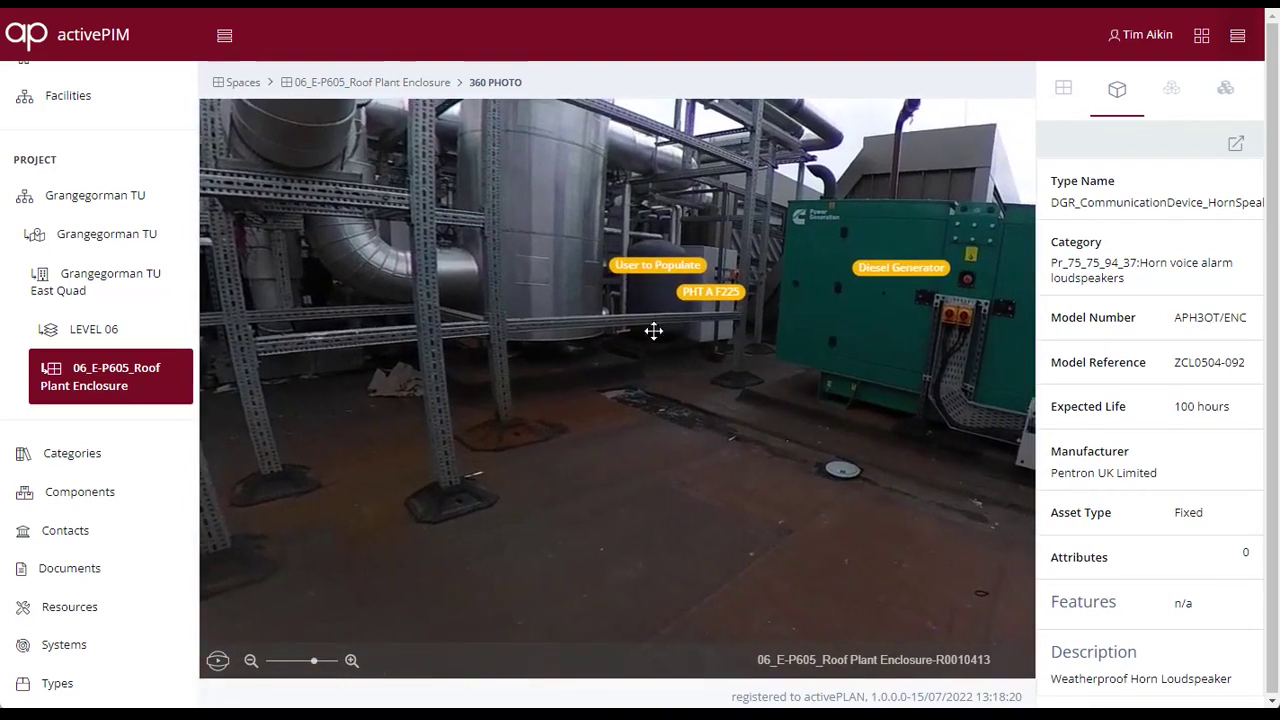
click(706, 294)
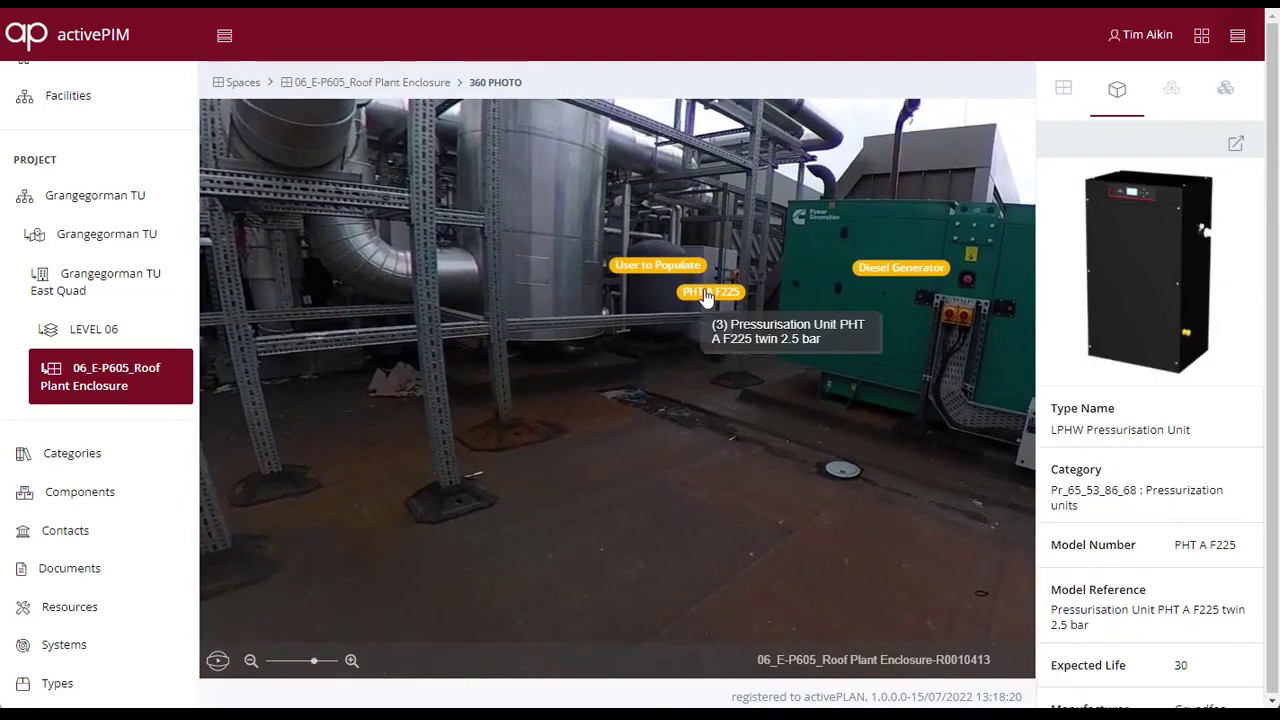